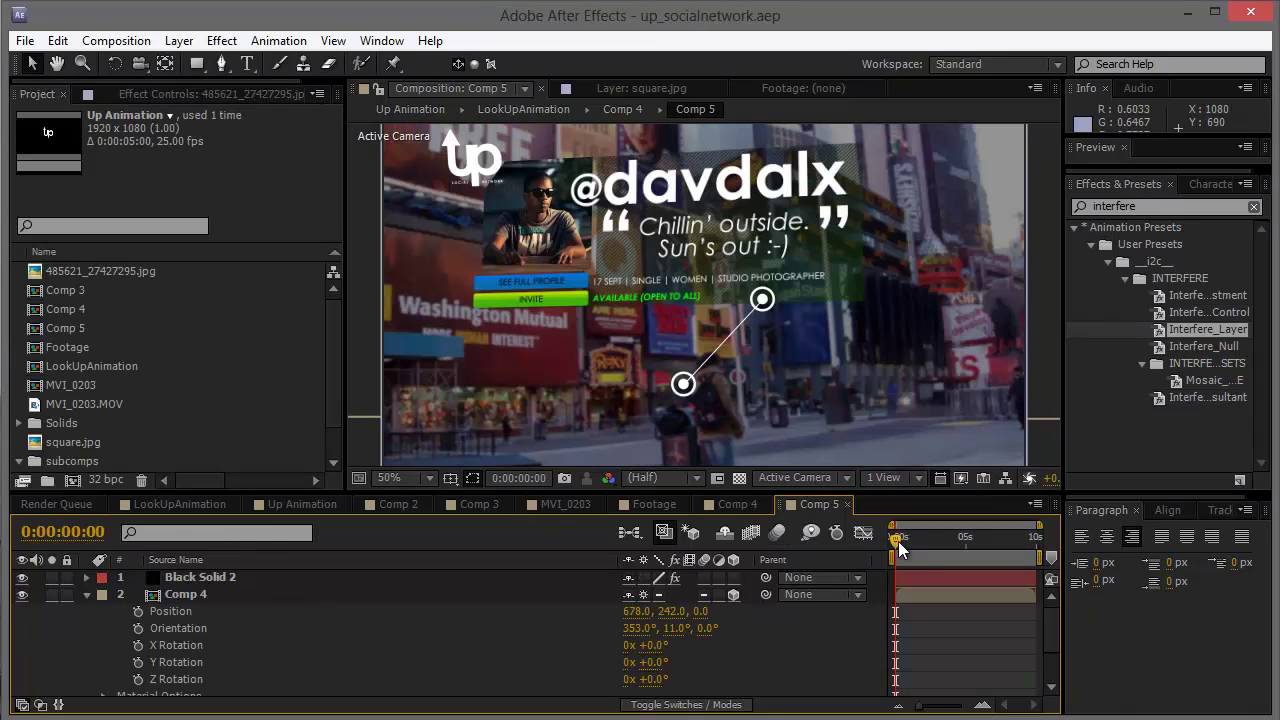
Scrub the animation and toggle Comp 4 and Black Solid 2 visibility to check each layer's contribution.
{"action": "left_click_drag", "start_coordinate": [898, 541], "coordinate": [931, 541]}
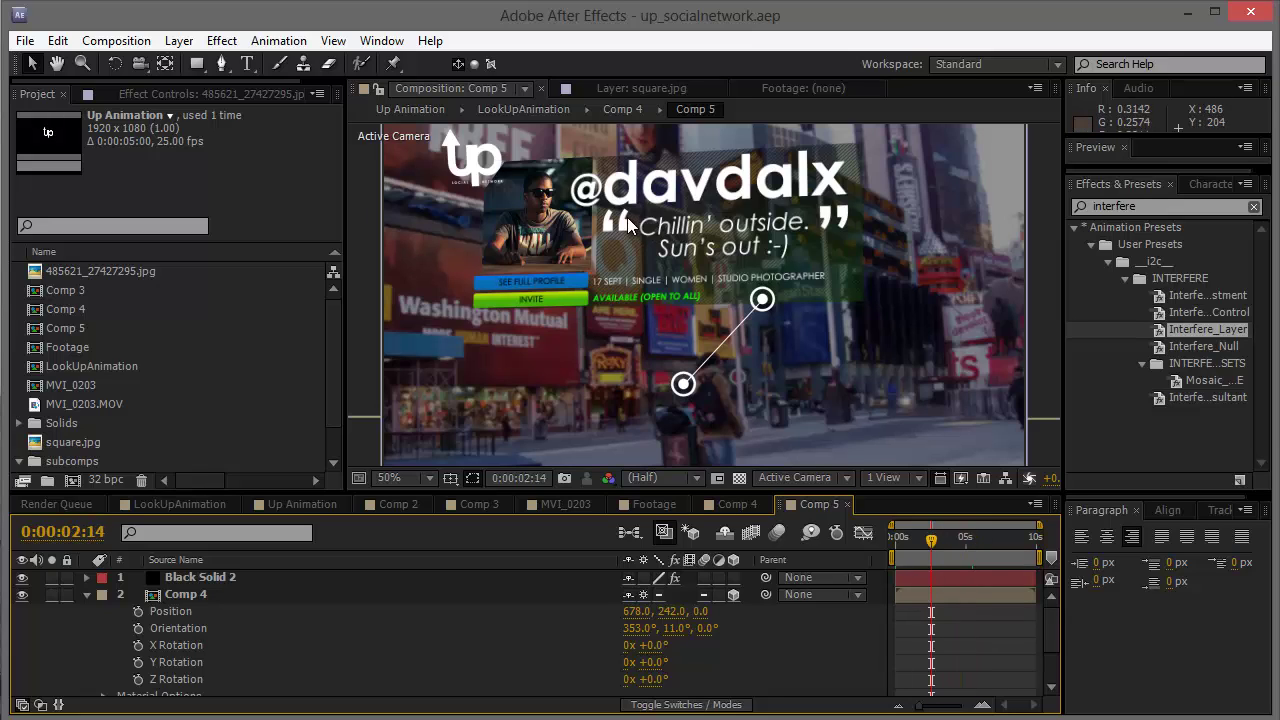
{"action": "left_click", "coordinate": [209, 597]}
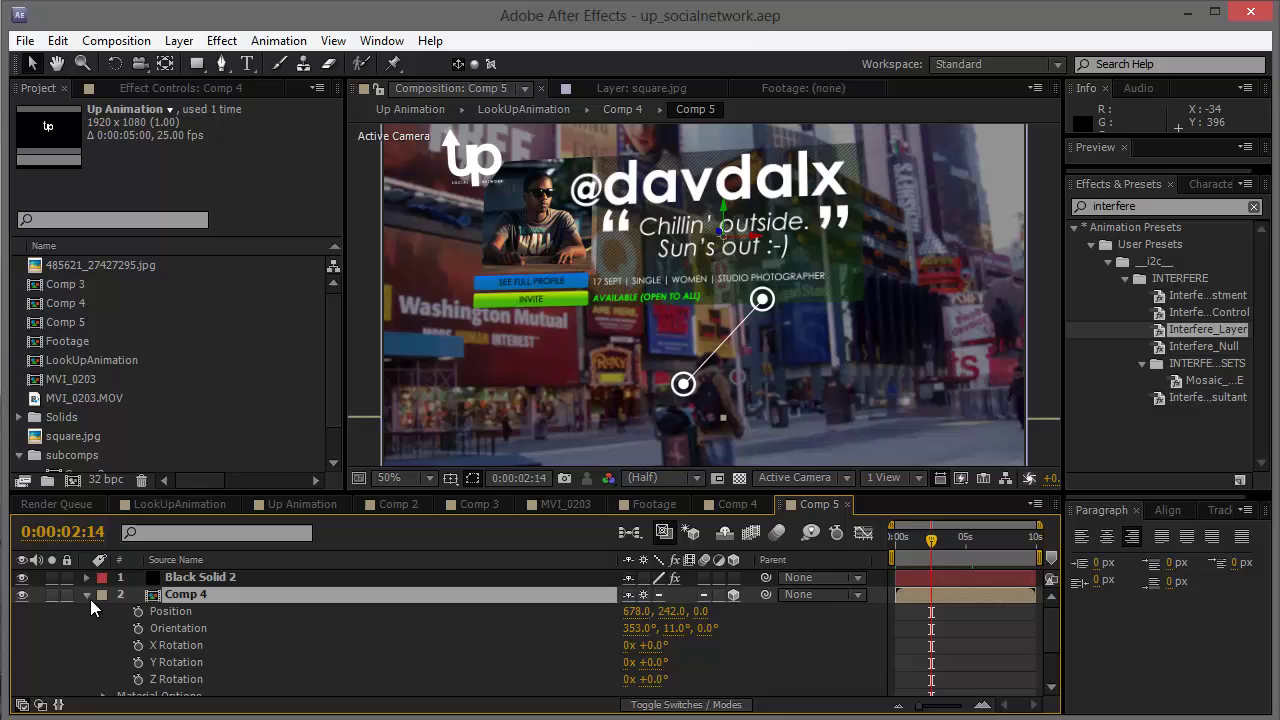
{"action": "left_click", "coordinate": [86, 595]}
{"action": "left_click", "coordinate": [22, 594]}
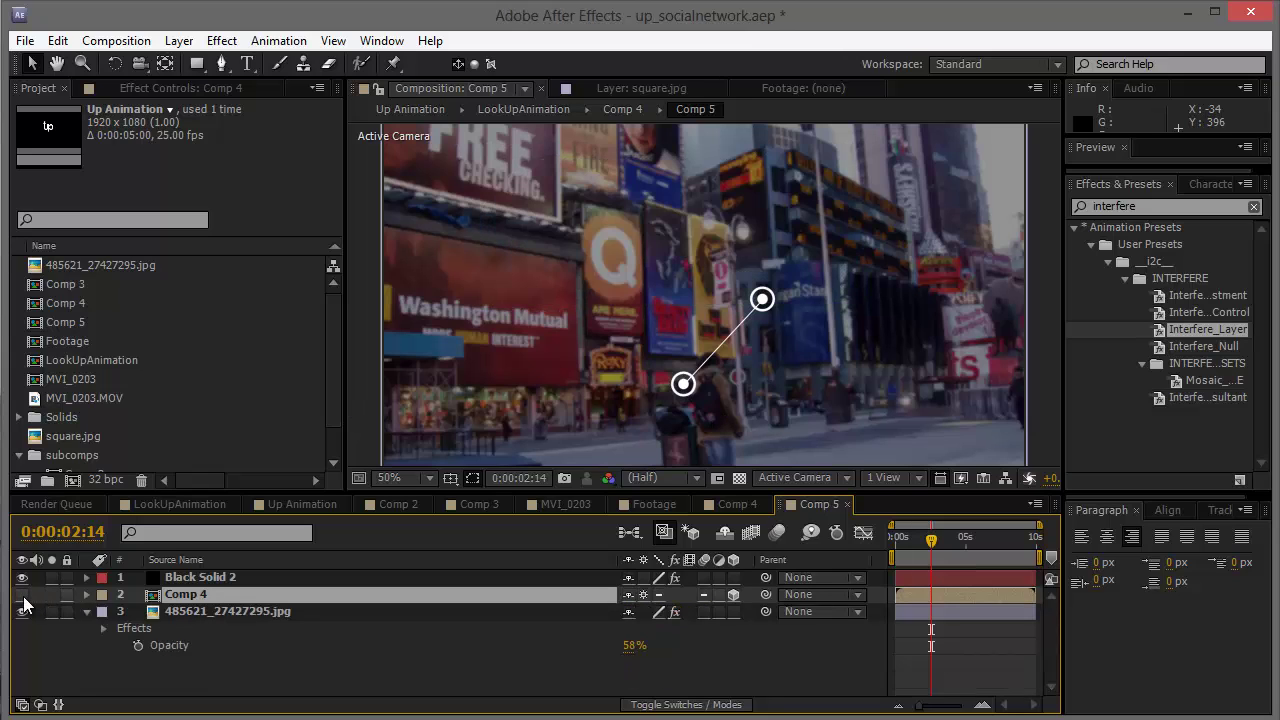
{"action": "left_click", "coordinate": [22, 594]}
{"action": "left_click", "coordinate": [22, 577]}
{"action": "left_click", "coordinate": [22, 577]}
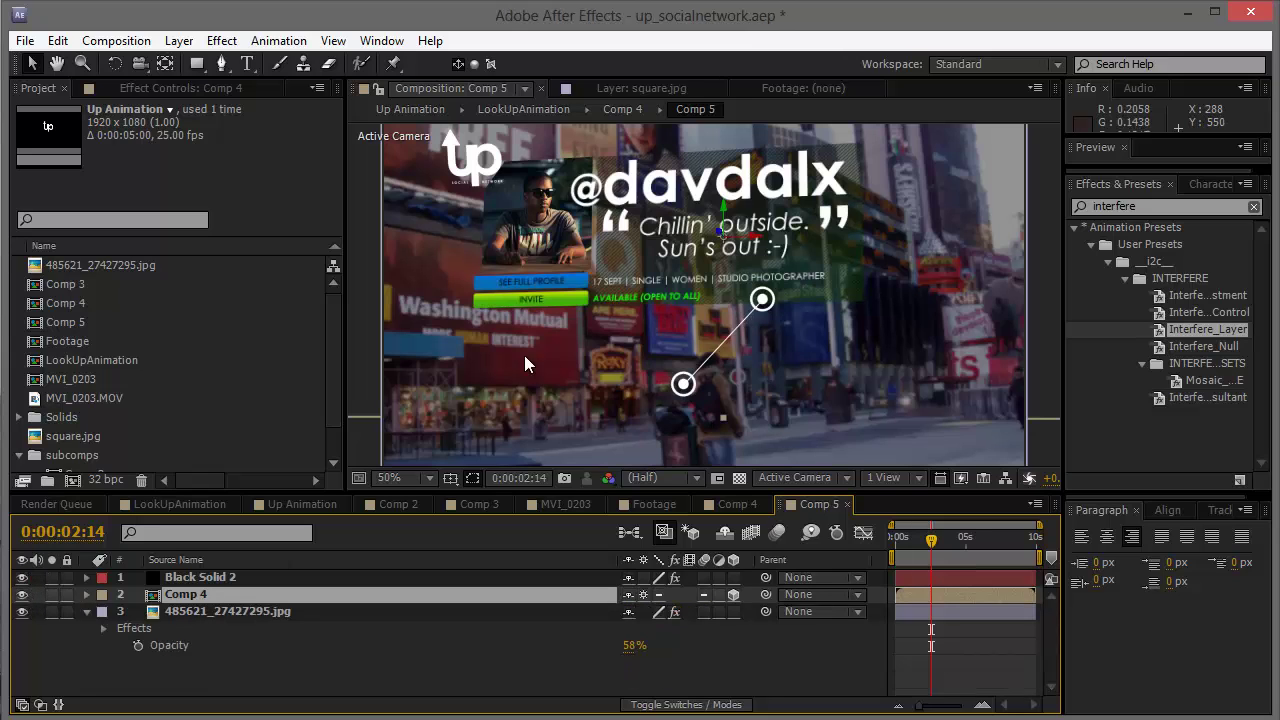
{"action": "left_click", "coordinate": [178, 613]}
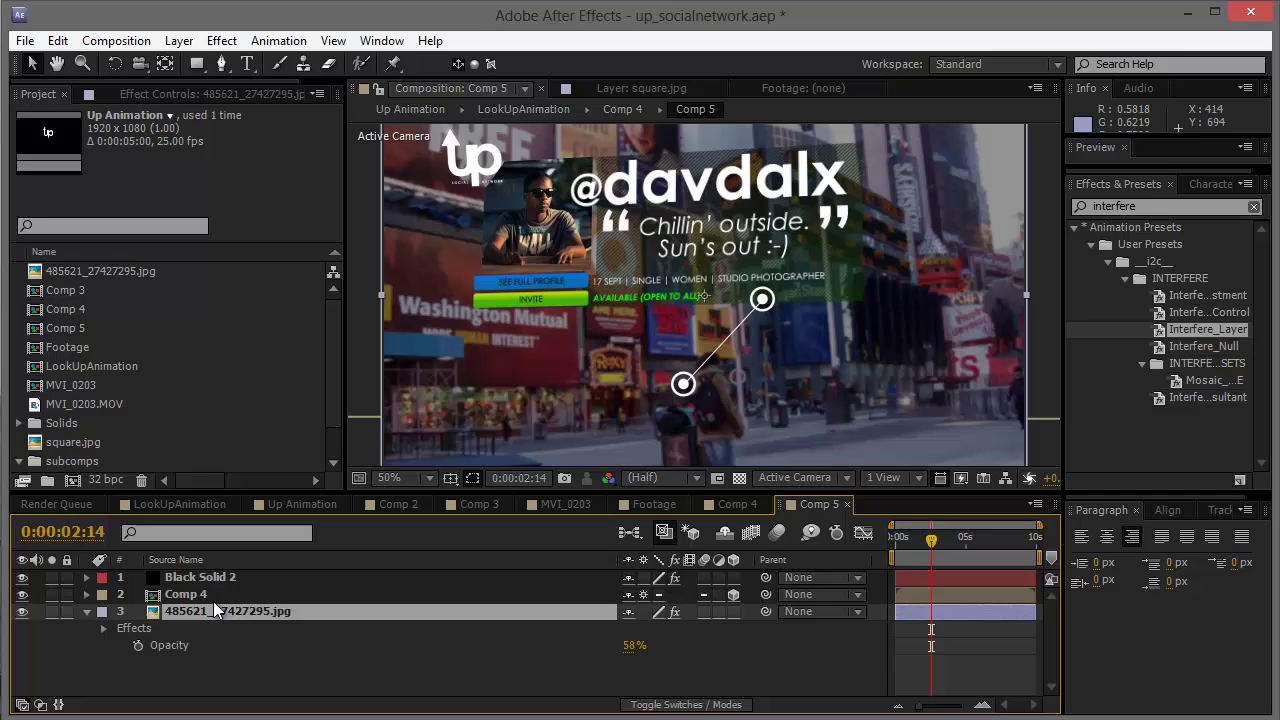
Pre-compose Comp 4 and Black Solid 2 into a new comp named 'Comp 4 INTERFERED'.
{"action": "left_click", "coordinate": [214, 595]}
{"action": "left_click", "coordinate": [218, 580], "text": "shift"}
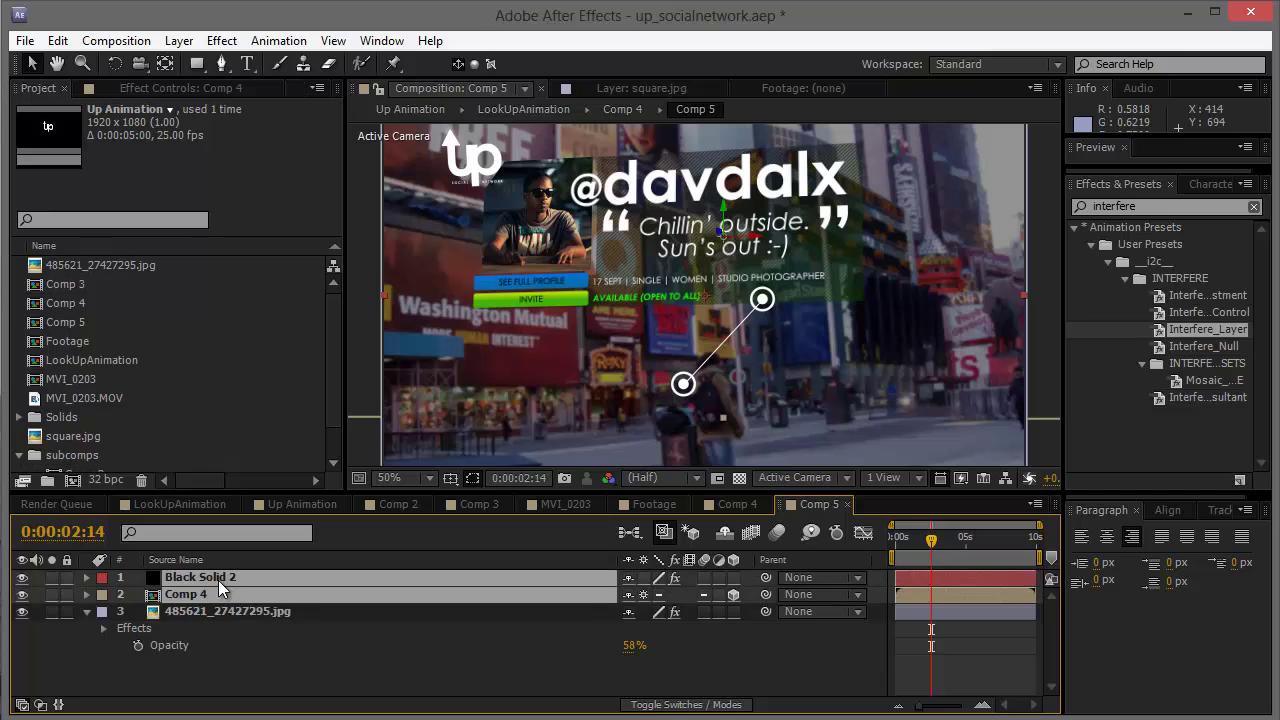
{"action": "left_click", "coordinate": [178, 40]}
{"action": "left_click", "coordinate": [145, 712]}
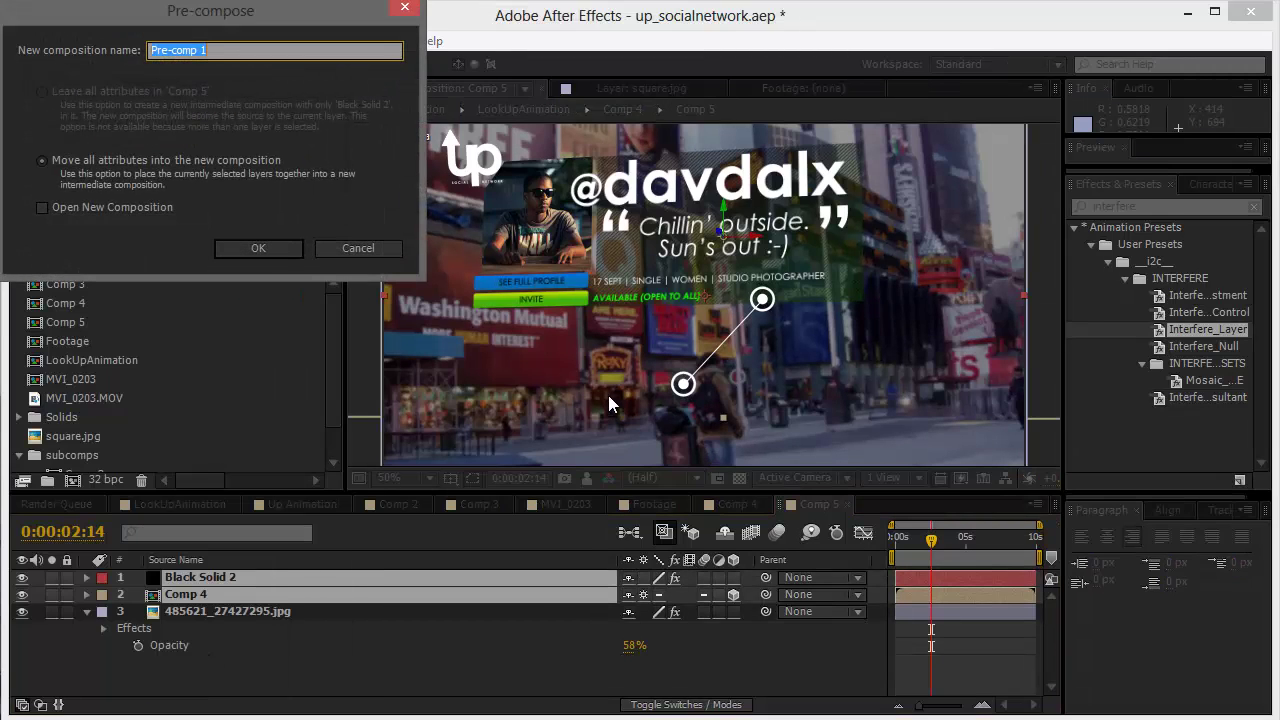
{"action": "left_click_drag", "start_coordinate": [184, 16], "coordinate": [327, 99]}
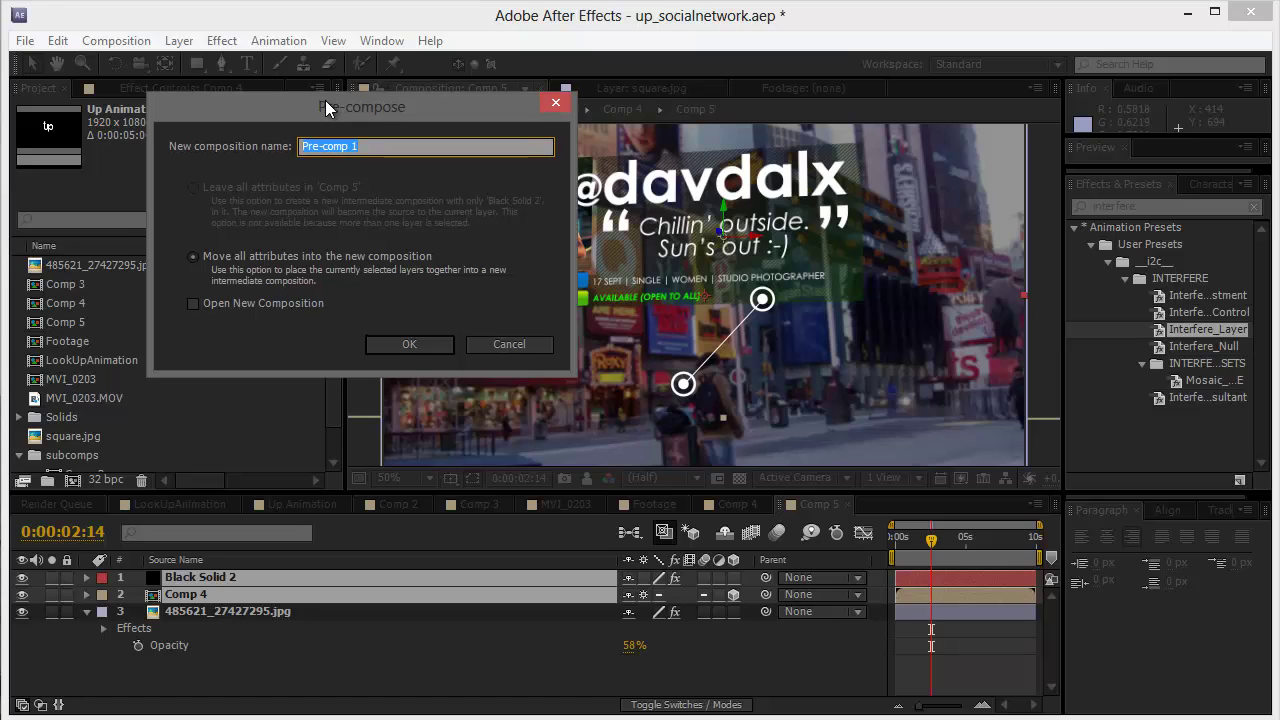
{"action": "type", "text": "Comp 4 INTERFERED"}
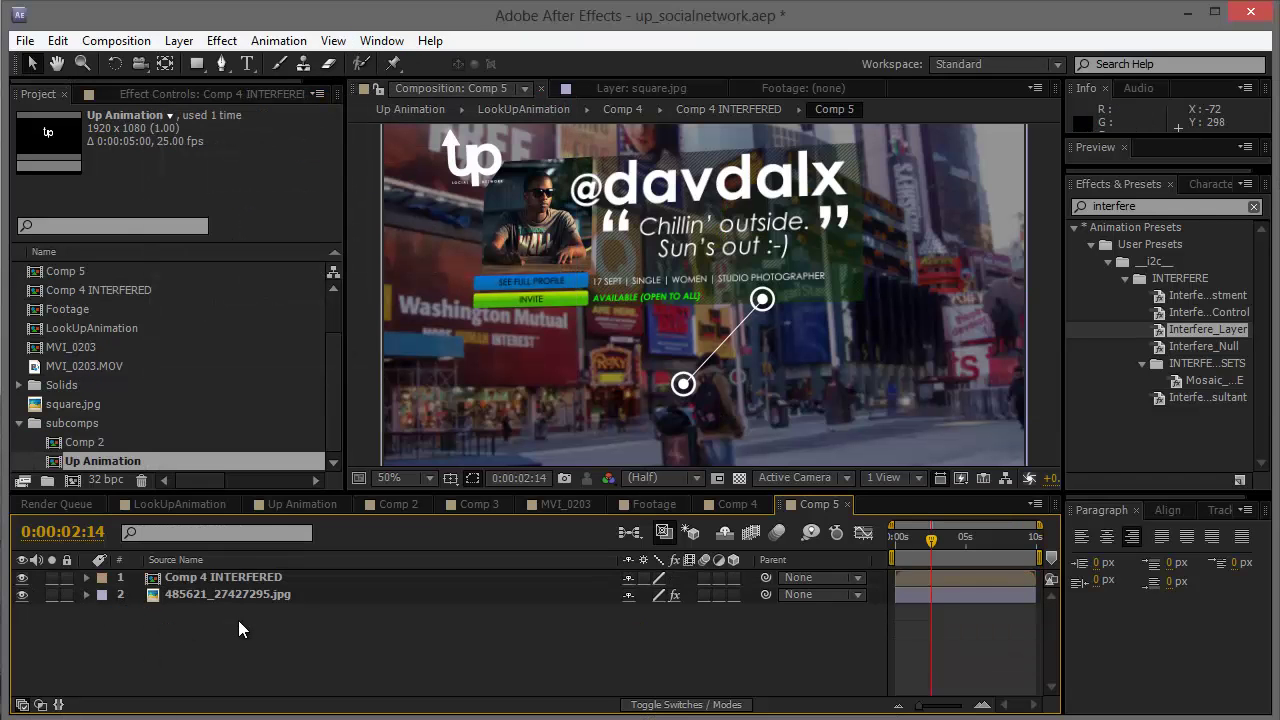
Open Comp 4 INTERFERED at 25% zoom and select both of its layers.
{"action": "double_click", "coordinate": [233, 580]}
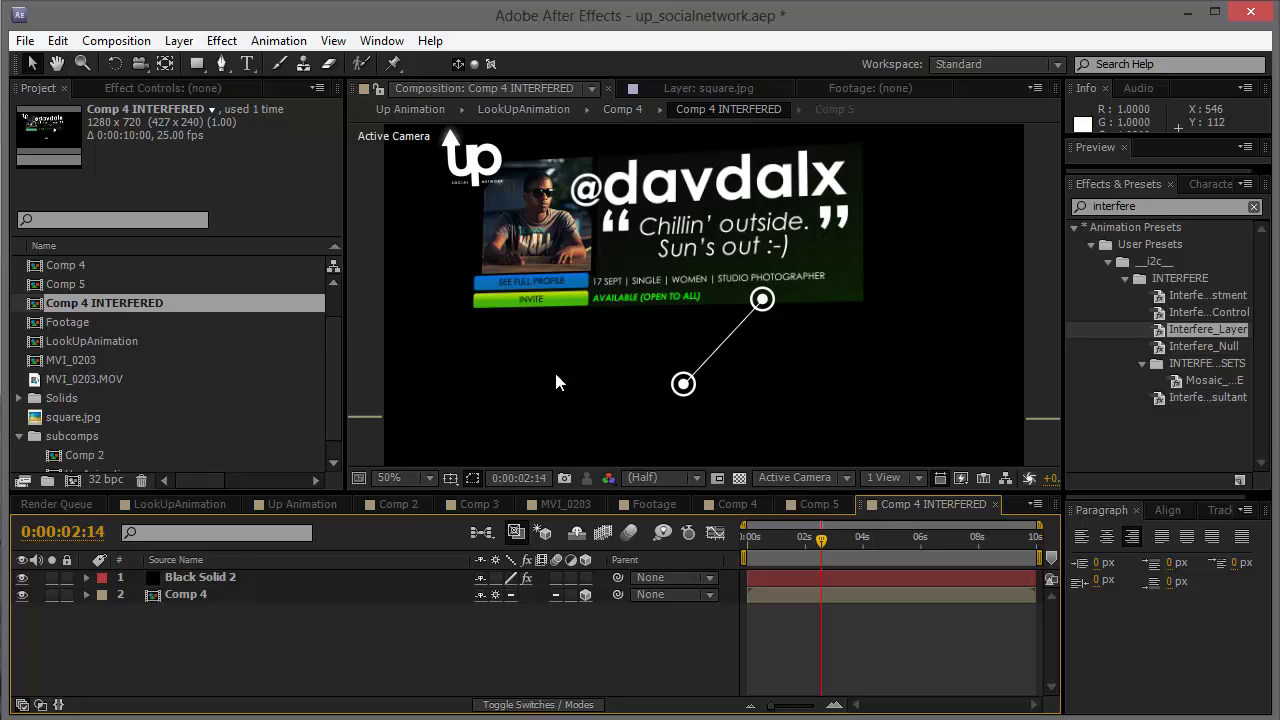
{"action": "key", "text": "comma"}
{"action": "key", "text": "comma"}
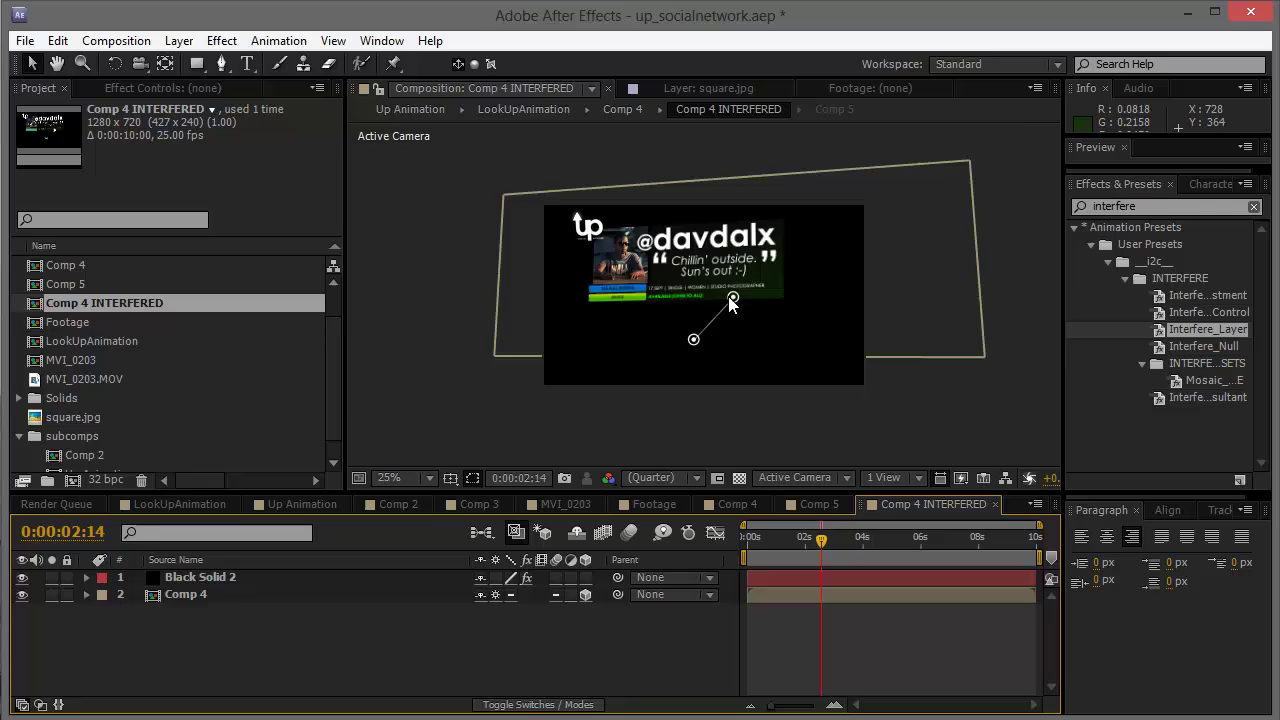
{"action": "left_click", "coordinate": [234, 594]}
{"action": "key", "text": "ctrl+a"}
Pre-compose the two layers into a comp named 'Interfere_Source'.
{"action": "left_click", "coordinate": [179, 40]}
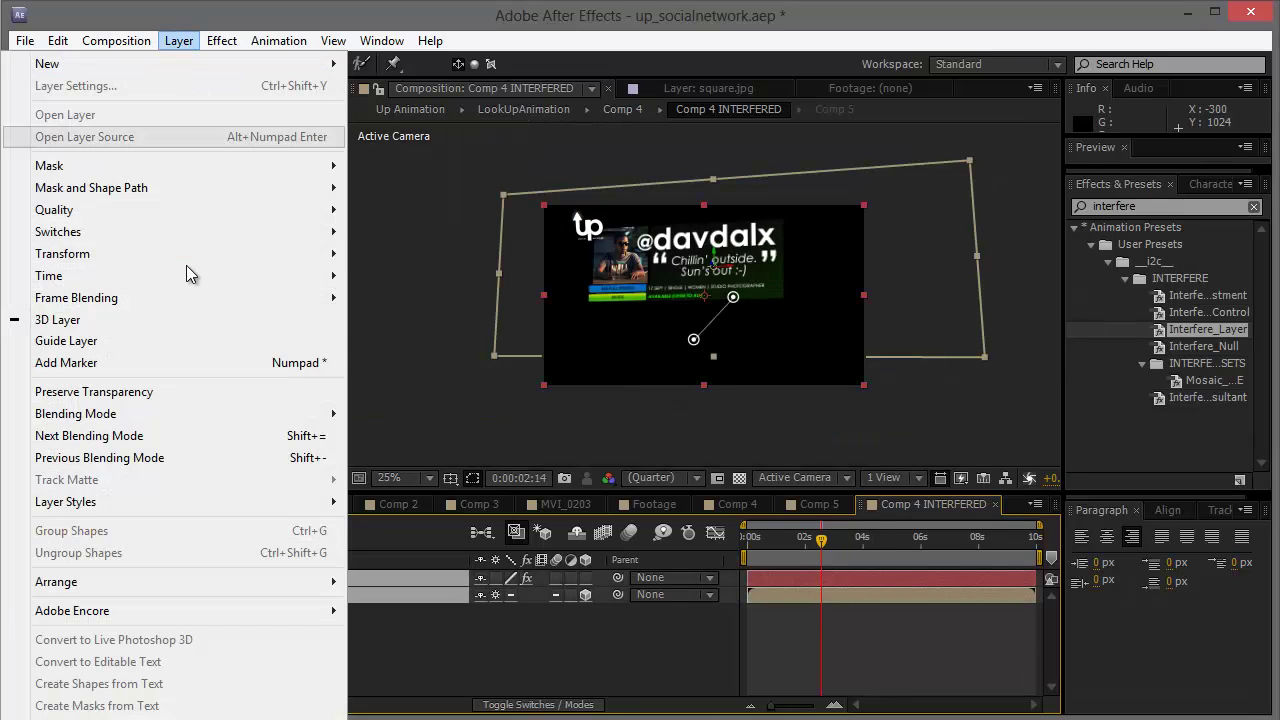
{"action": "left_click", "coordinate": [200, 708]}
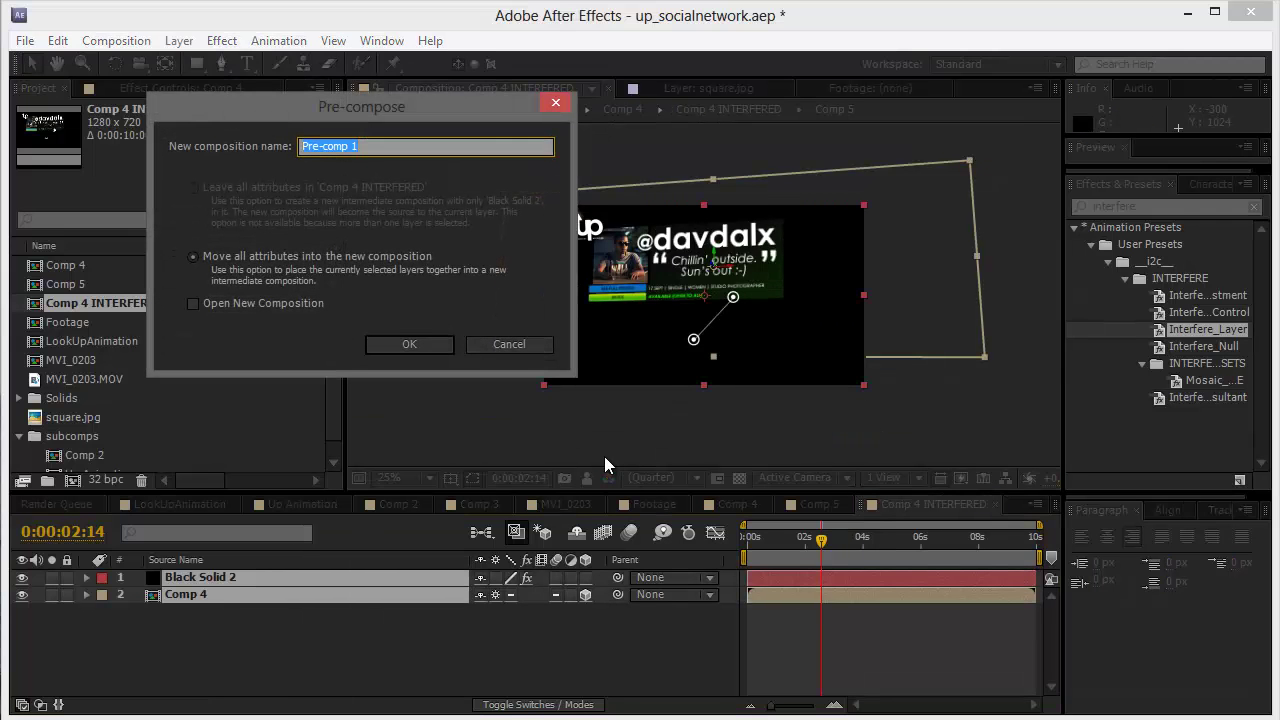
{"action": "type", "text": "Com"}
{"action": "key", "text": "BackSpace"}
{"action": "key", "text": "BackSpace"}
{"action": "key", "text": "BackSpace"}
{"action": "type", "text": "Interfere_So"}
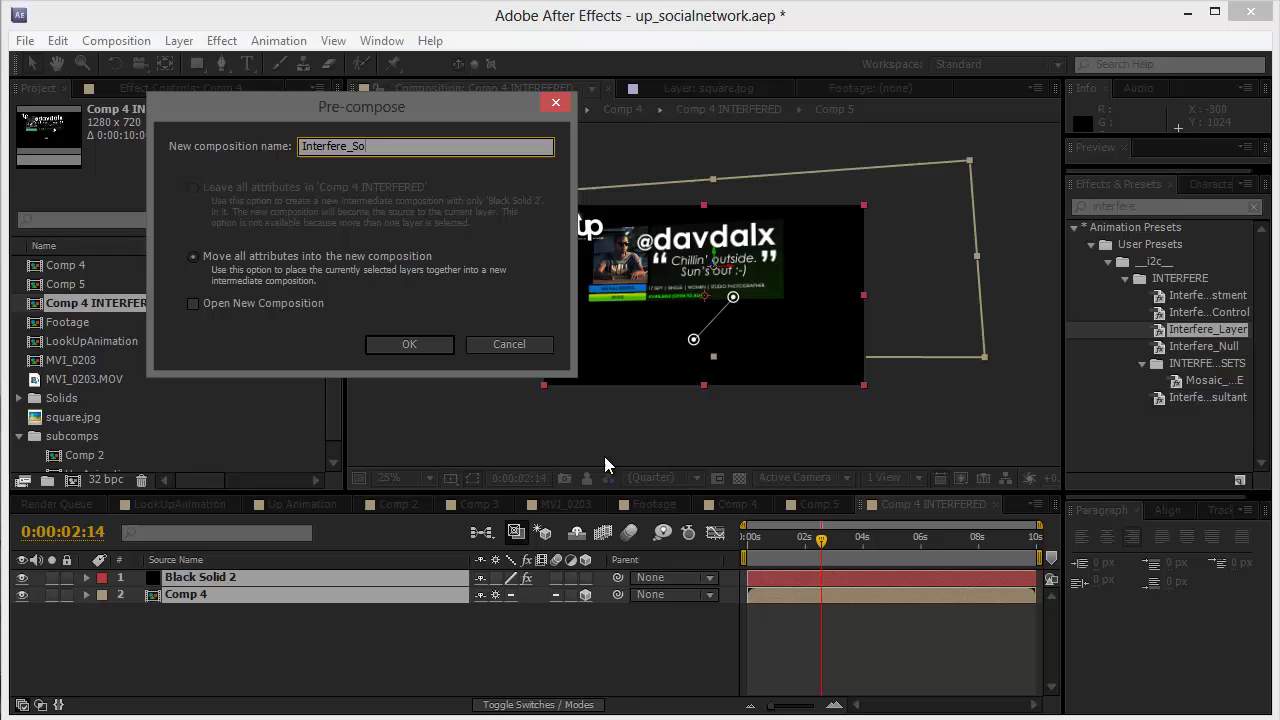
{"action": "type", "text": "urce"}
{"action": "key", "text": "Return"}
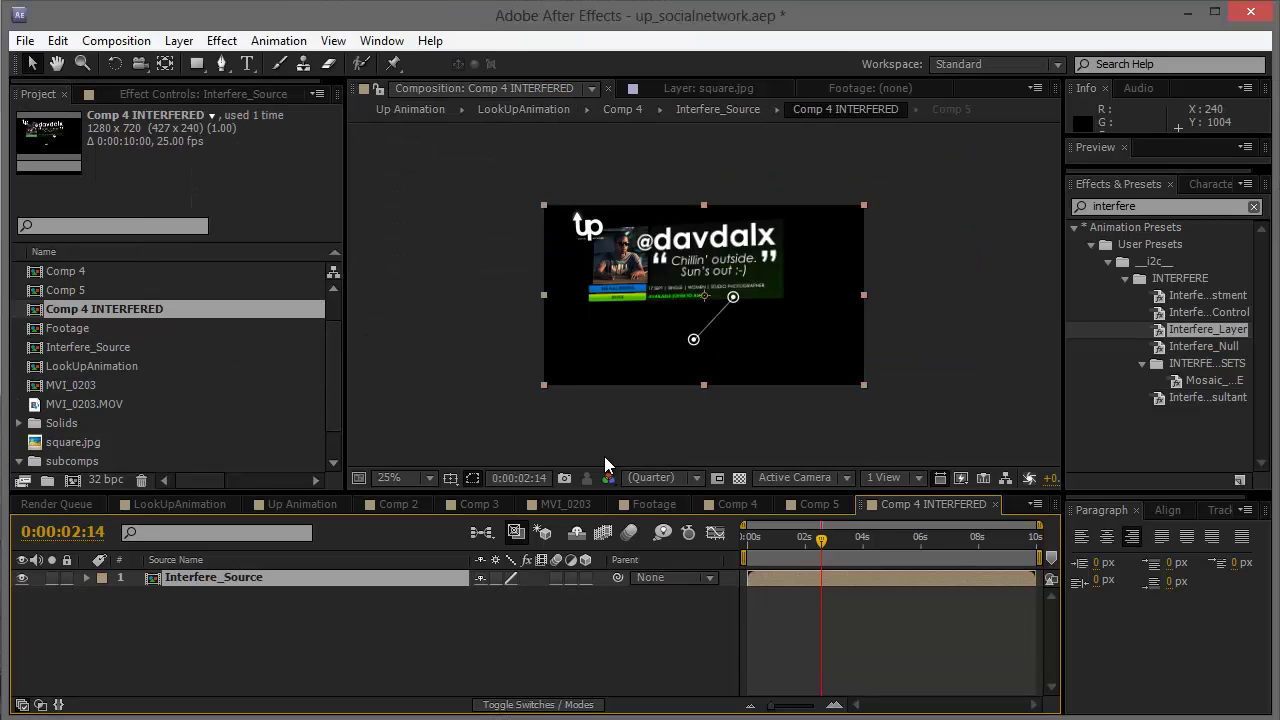
{"action": "left_click", "coordinate": [294, 641]}
Add a new null object above Interfere_Source and name it 'Interfere'.
{"action": "left_click", "coordinate": [210, 580]}
{"action": "right_click", "coordinate": [282, 613]}
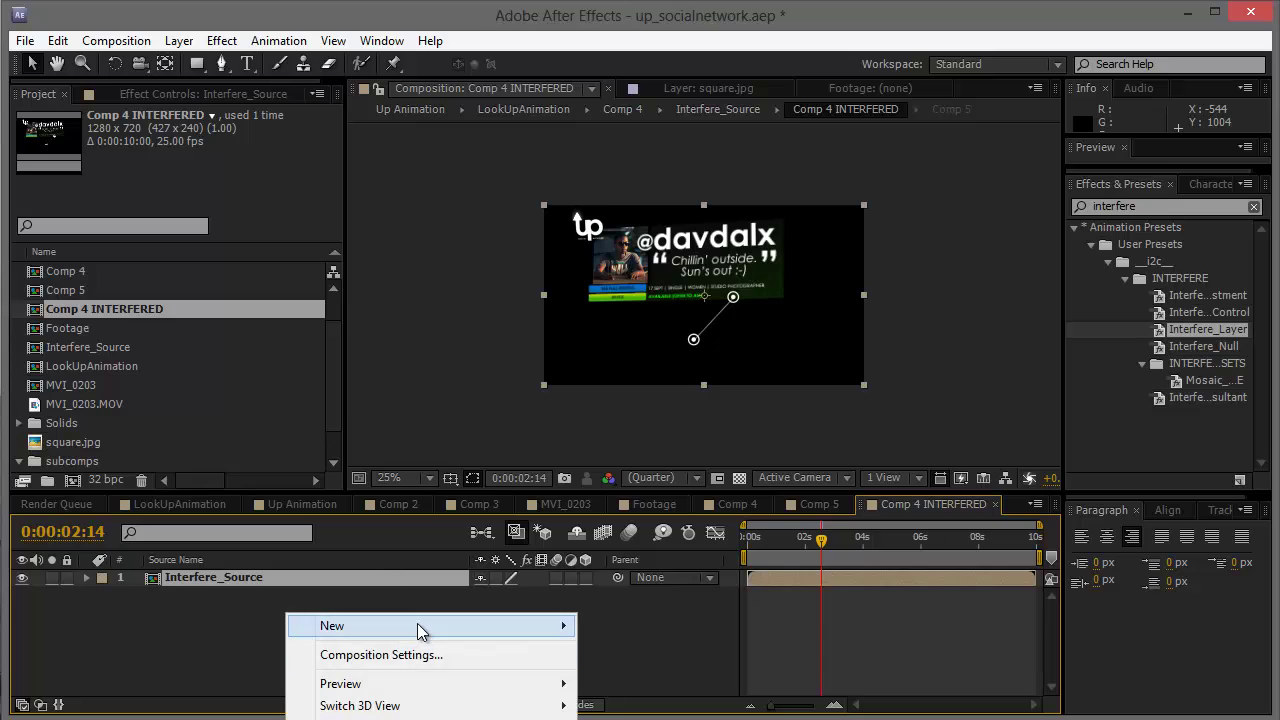
{"action": "mouse_move", "coordinate": [414, 625]}
{"action": "left_click", "coordinate": [140, 719]}
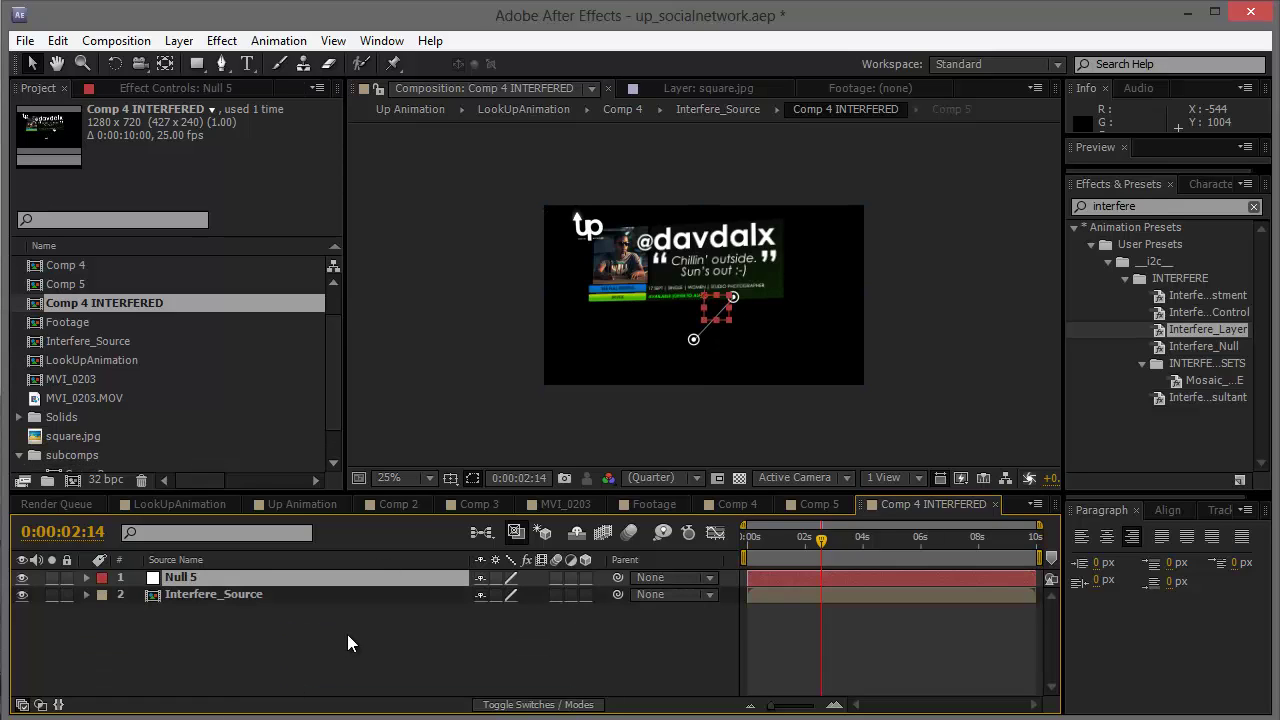
{"action": "key", "text": "Return"}
{"action": "type", "text": "Interfere"}
{"action": "key", "text": "Return"}
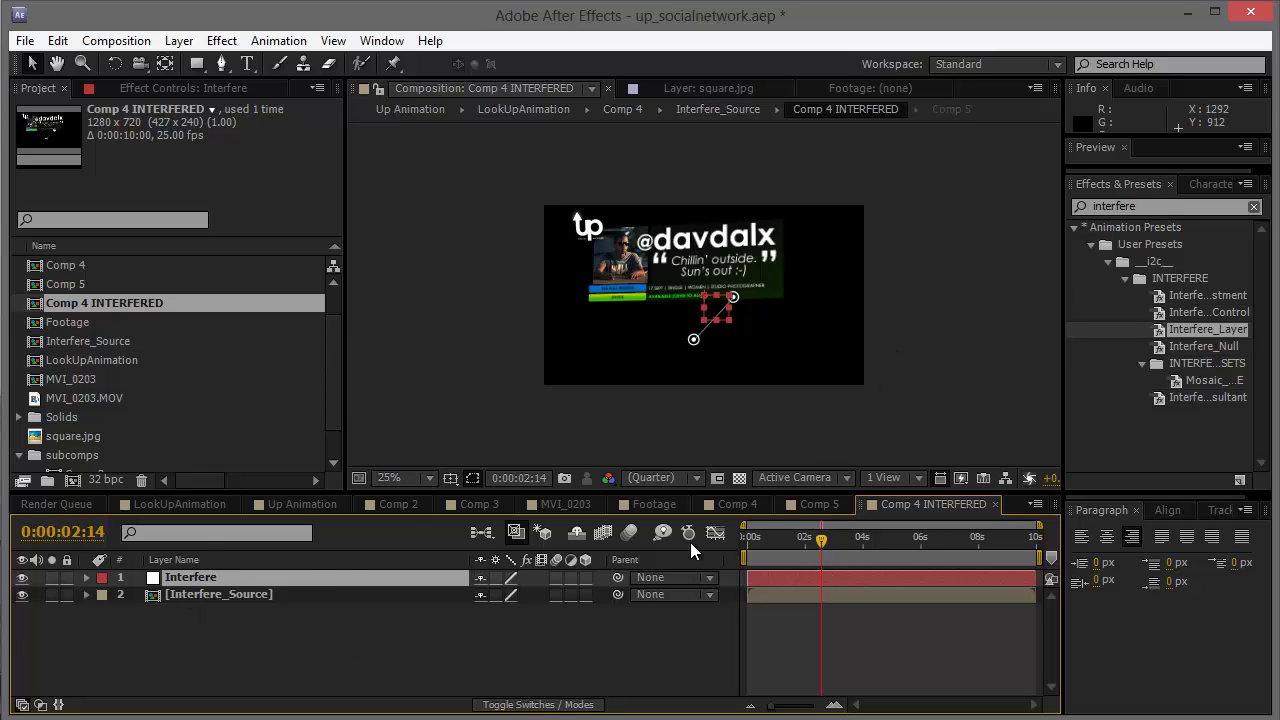
Apply the Interfere_Null preset from Effects & Presets to the Interfere null.
{"action": "left_click", "coordinate": [1165, 345]}
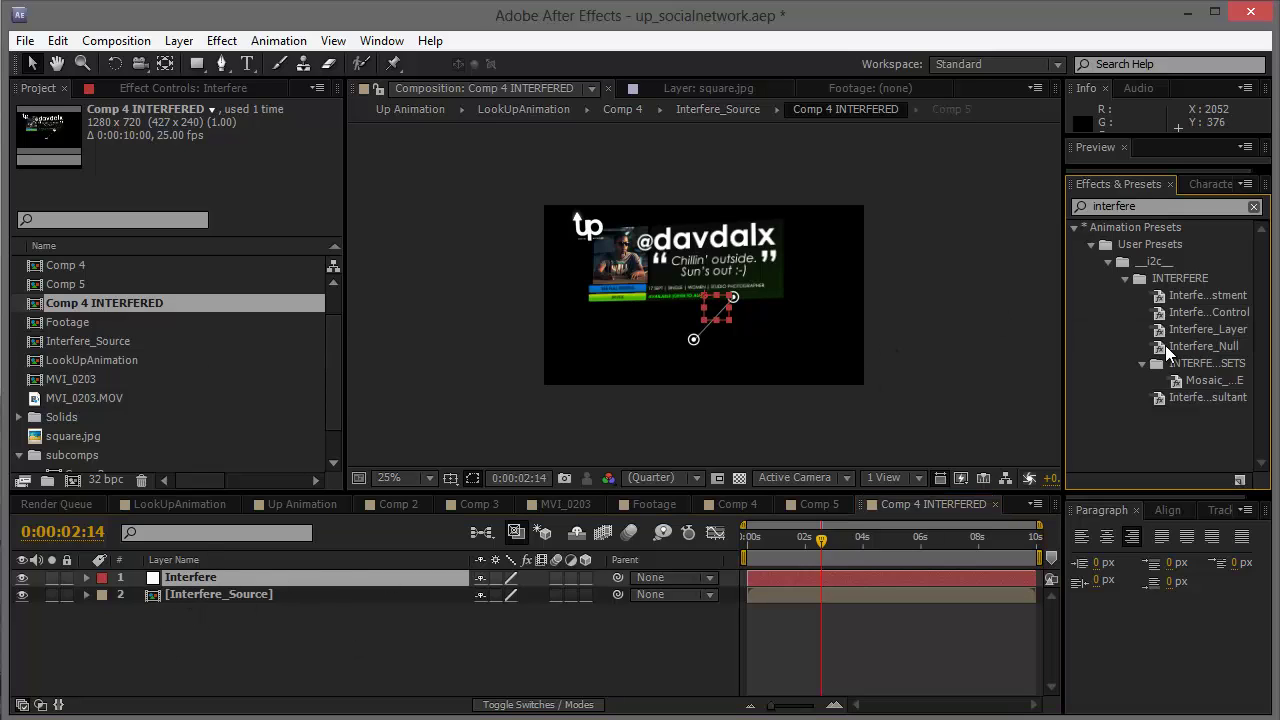
{"action": "left_click_drag", "start_coordinate": [1063, 302], "coordinate": [1012, 310]}
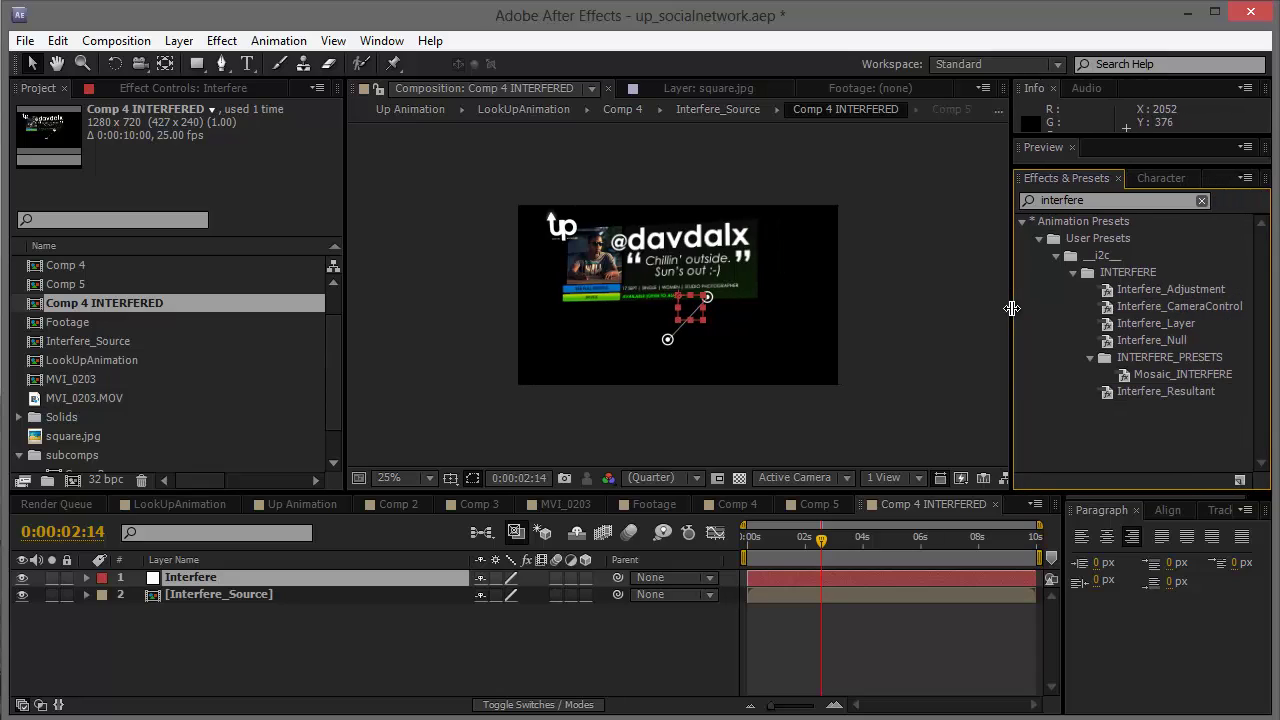
{"action": "left_click", "coordinate": [1167, 329]}
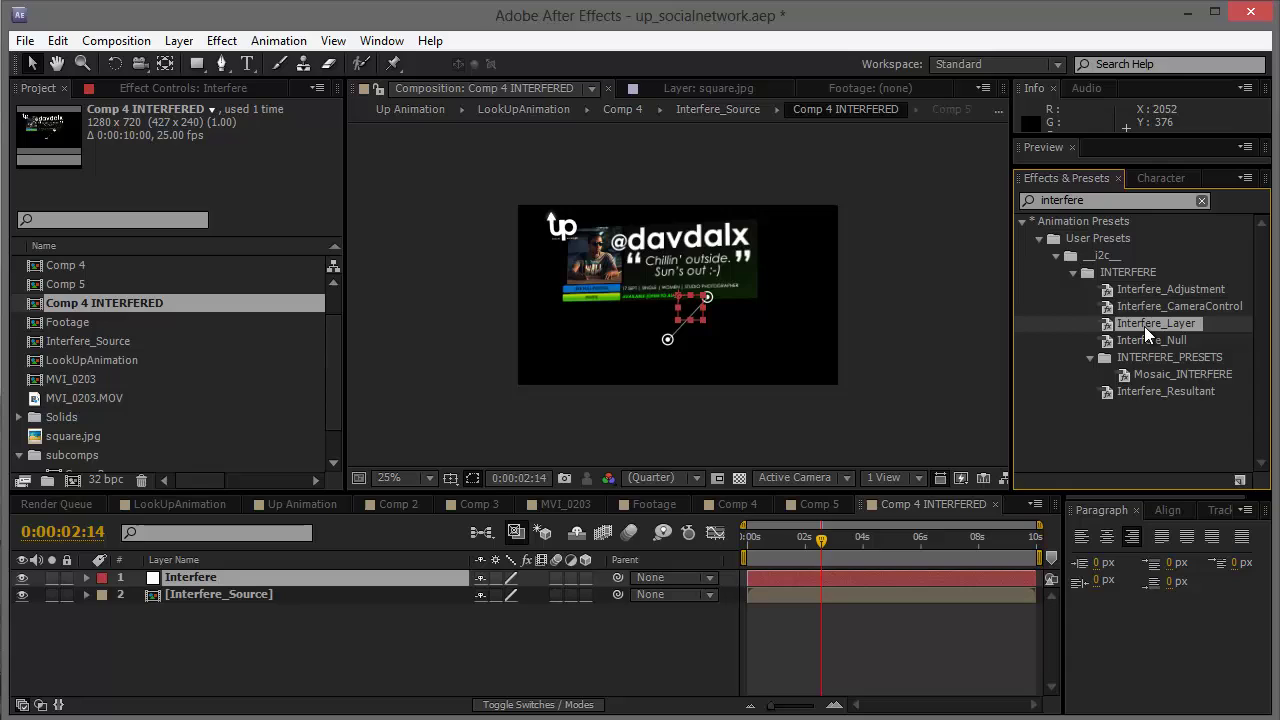
{"action": "left_click", "coordinate": [1145, 341]}
{"action": "double_click", "coordinate": [1160, 340]}
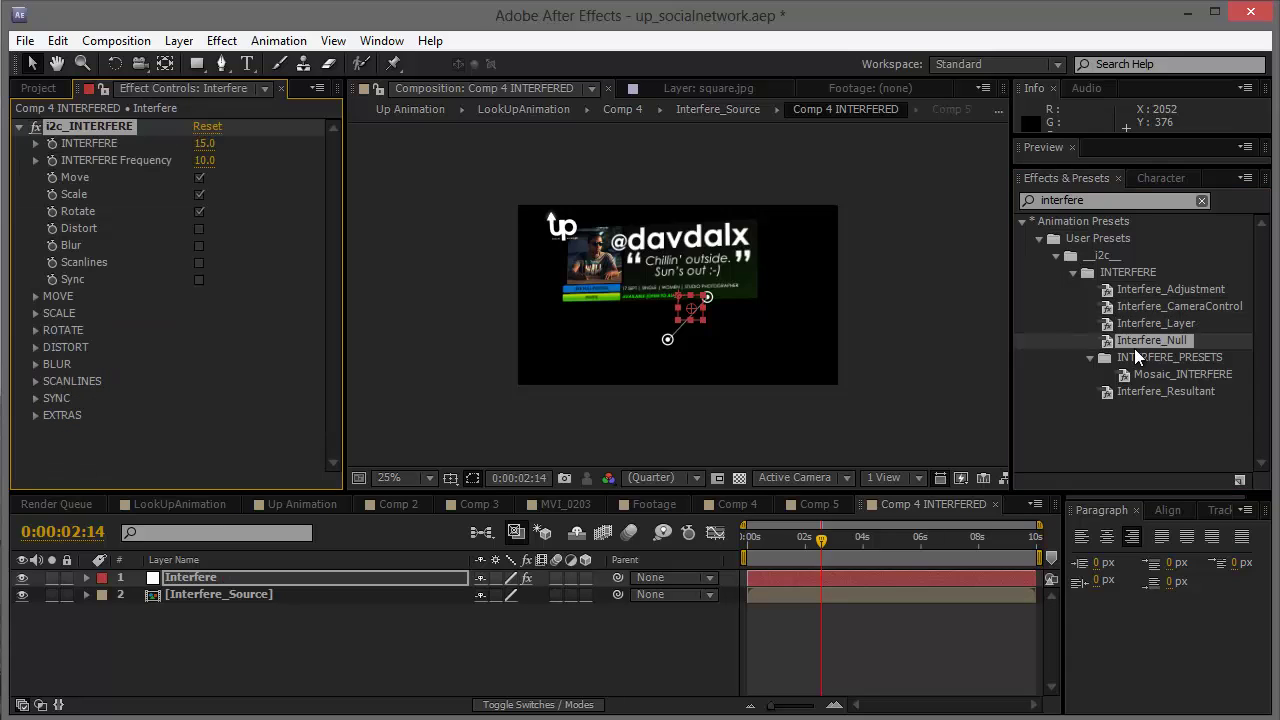
Apply the Interfere_Layer preset to Interfere_Source and rename that layer 'RED'.
{"action": "left_click", "coordinate": [233, 596]}
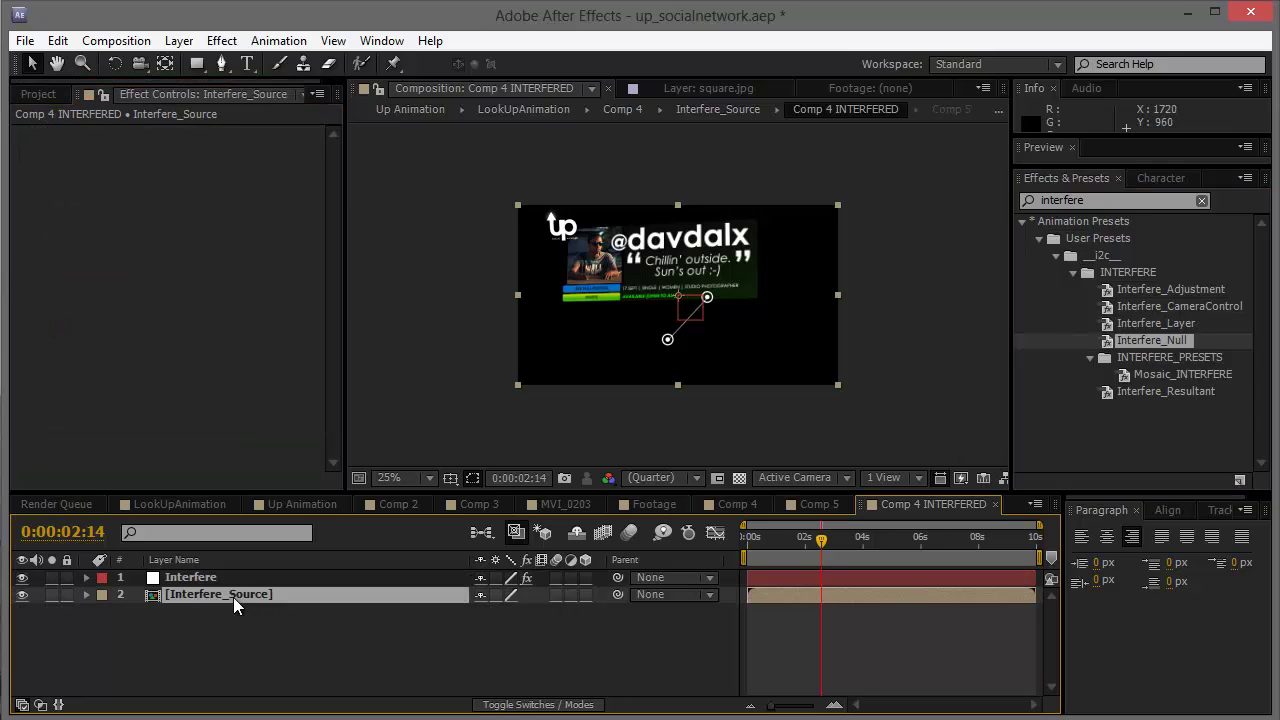
{"action": "double_click", "coordinate": [1160, 323]}
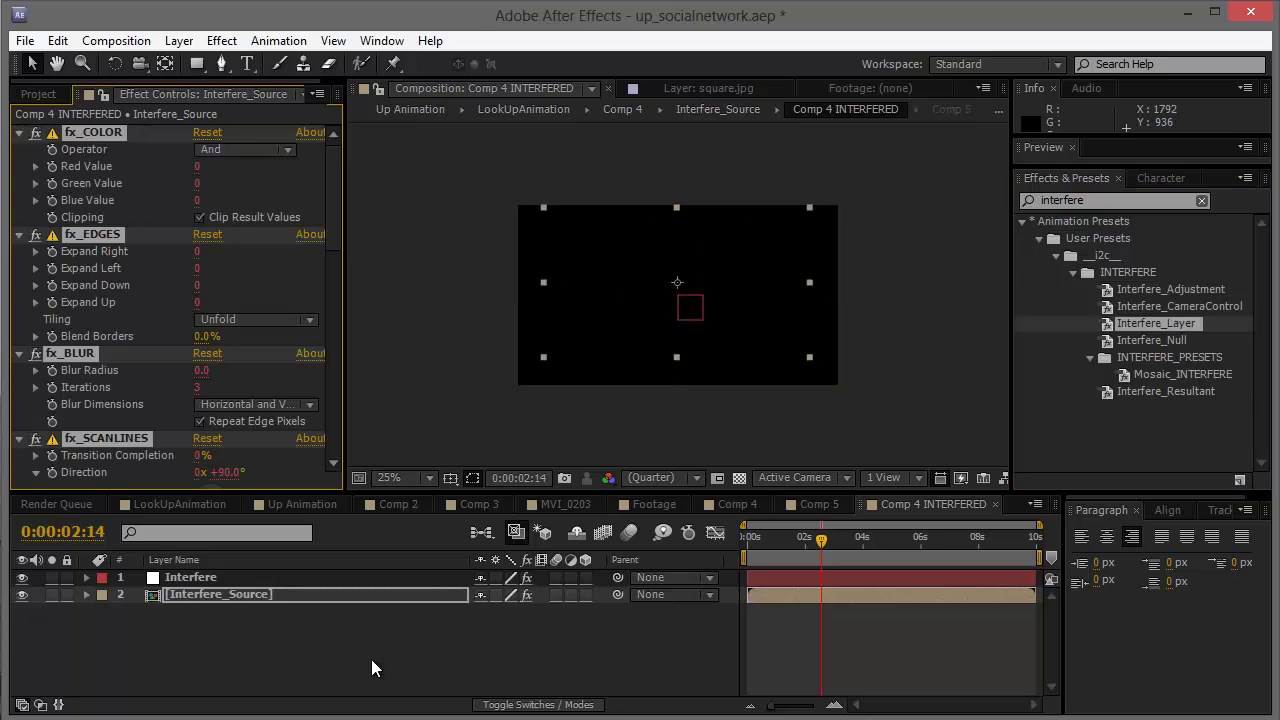
{"action": "left_click", "coordinate": [198, 632]}
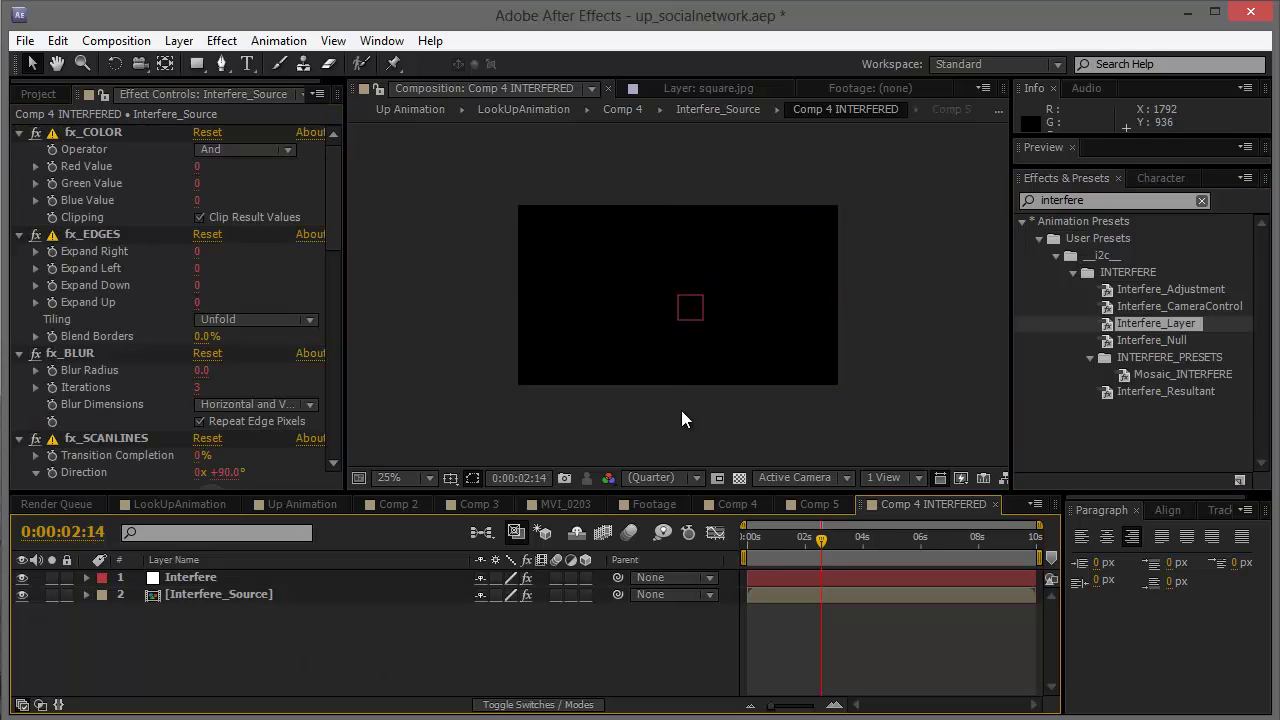
{"action": "left_click", "coordinate": [212, 597]}
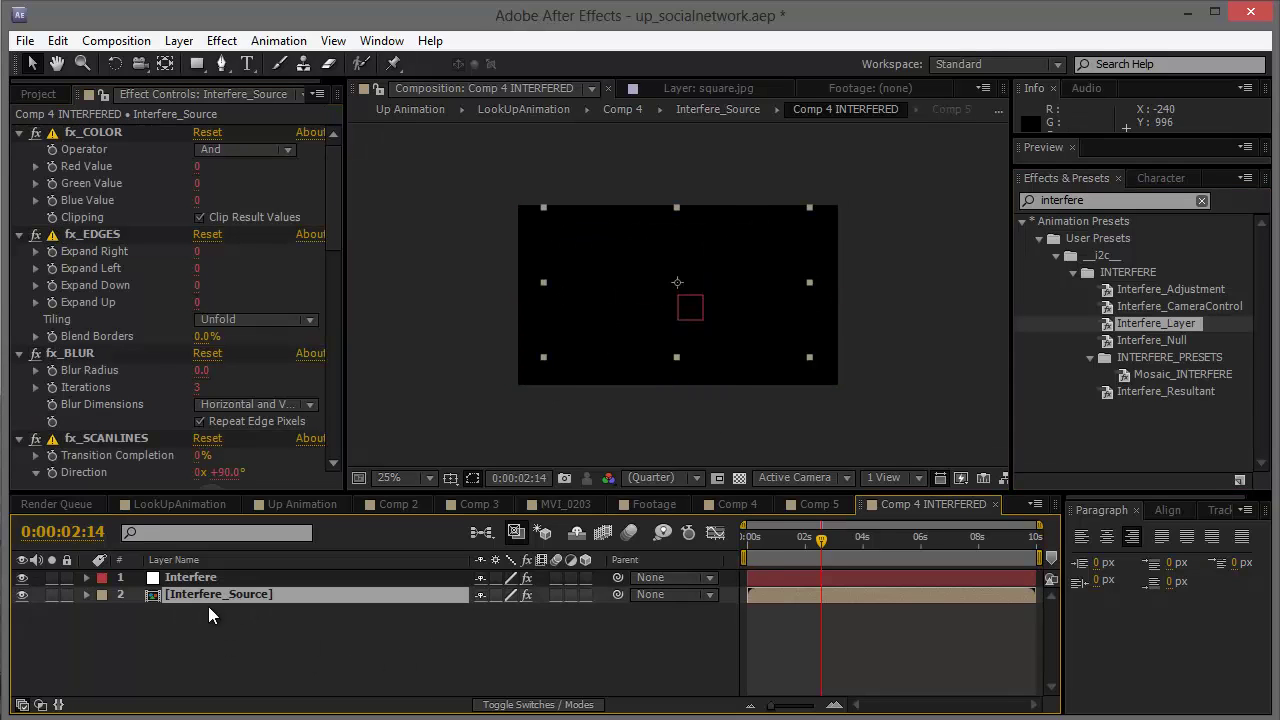
{"action": "key", "text": "Return"}
{"action": "type", "text": "RED"}
{"action": "left_click", "coordinate": [280, 642]}
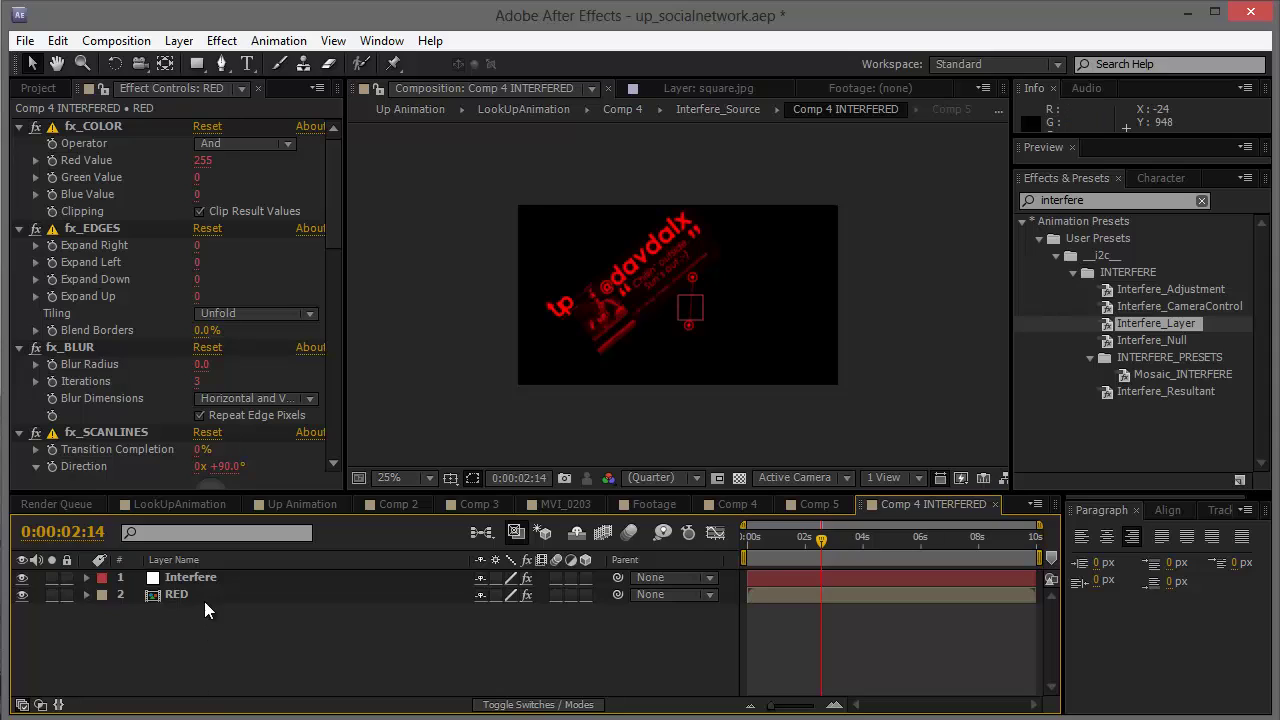
Duplicate RED twice, naming the copies 'GREEN' and 'BLUE'.
{"action": "left_click", "coordinate": [176, 598]}
{"action": "key", "text": "ctrl+d"}
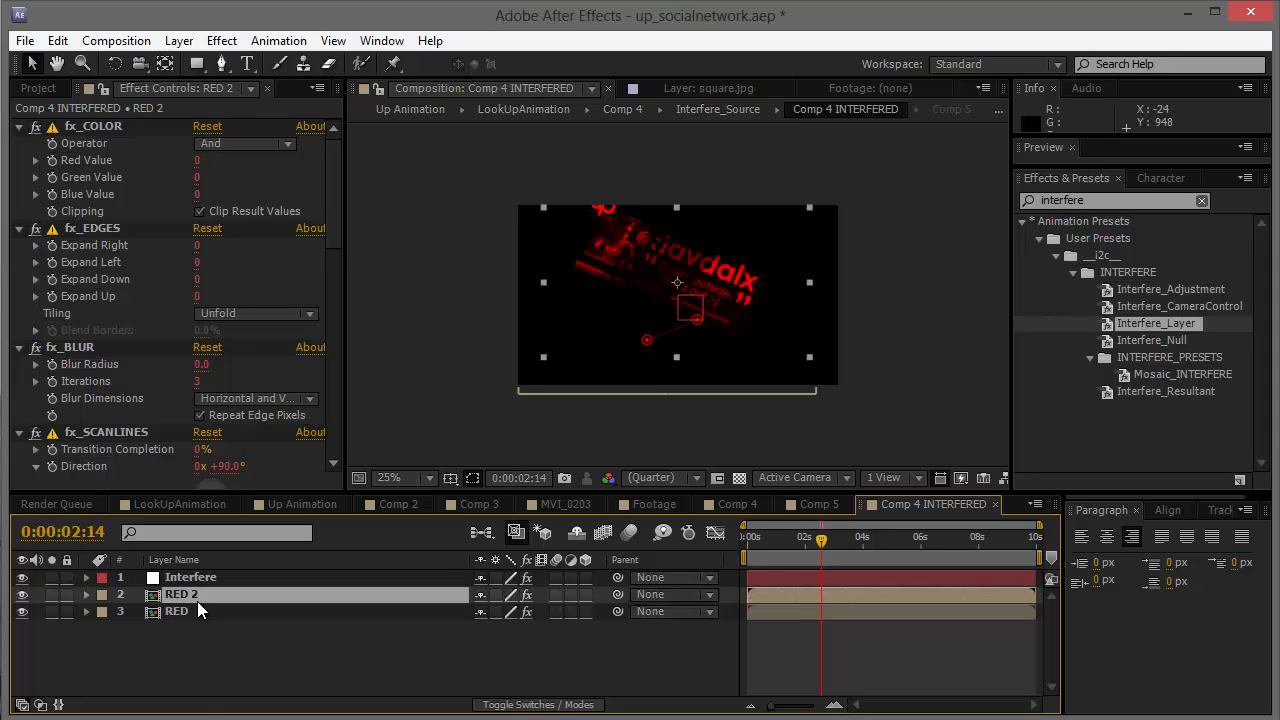
{"action": "key", "text": "Return"}
{"action": "type", "text": "GREEN"}
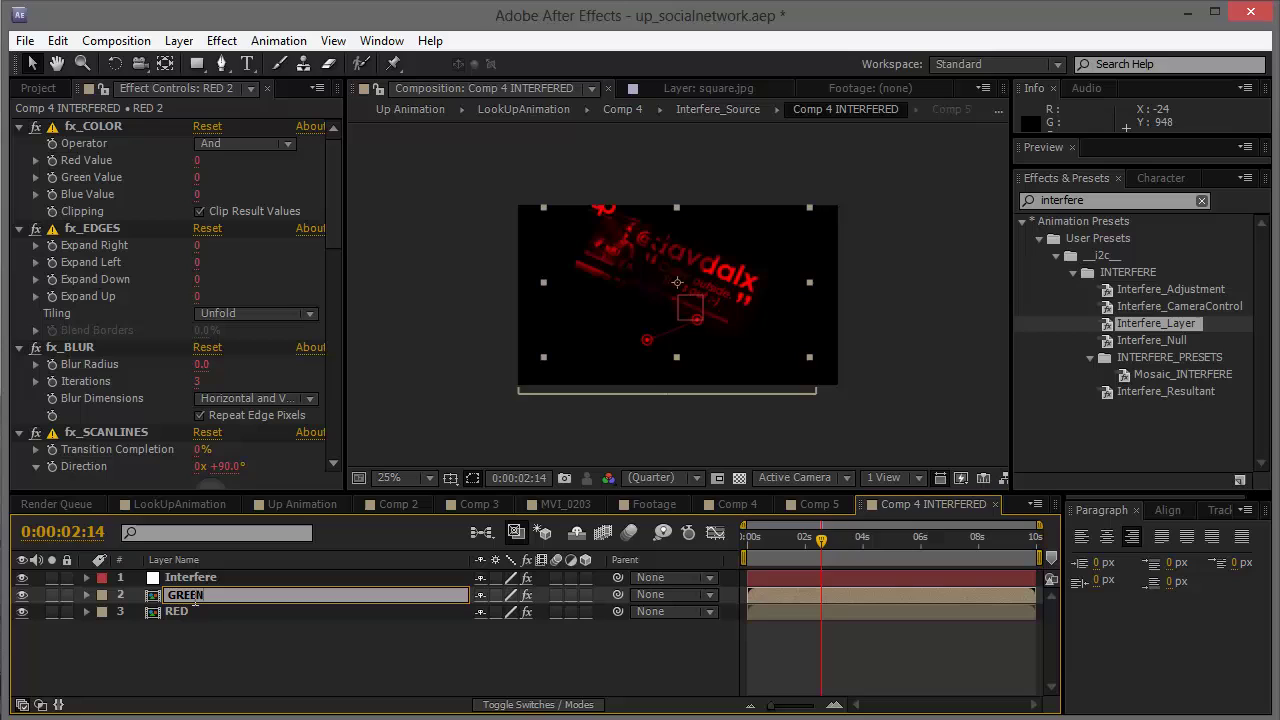
{"action": "key", "text": "Return"}
{"action": "key", "text": "ctrl+d"}
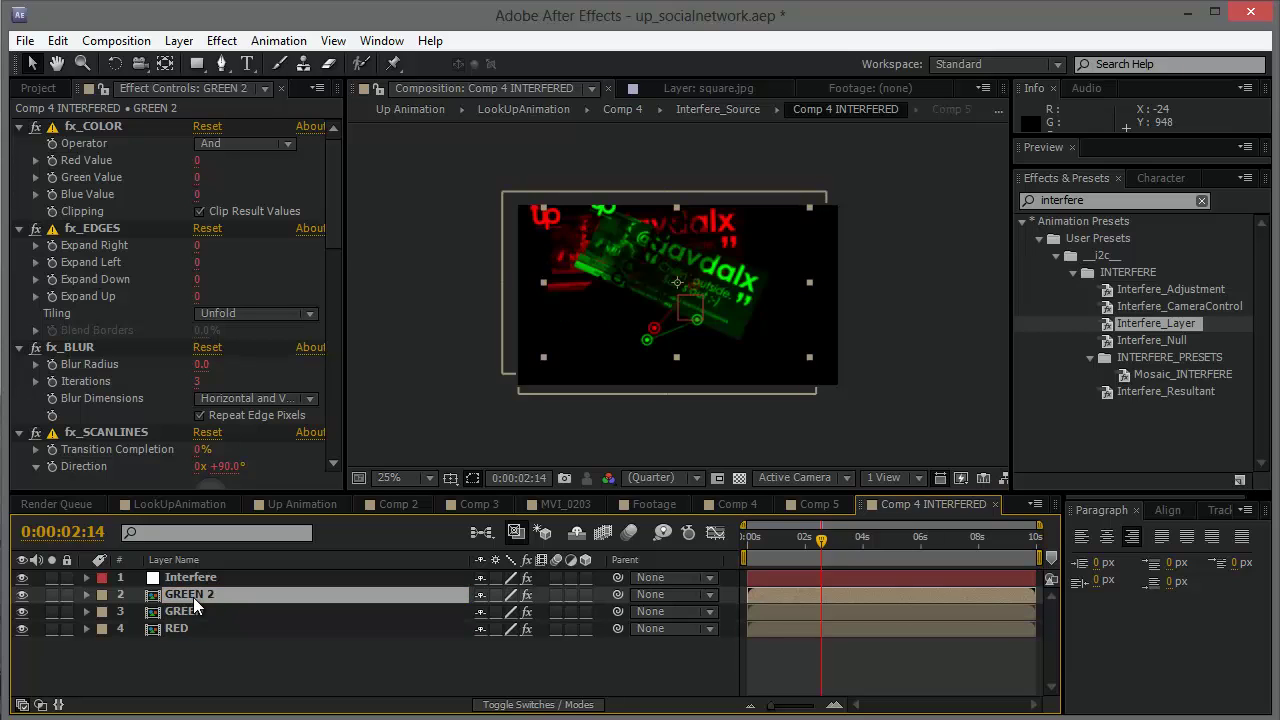
{"action": "key", "text": "Return"}
{"action": "type", "text": "BLUE"}
{"action": "key", "text": "Return"}
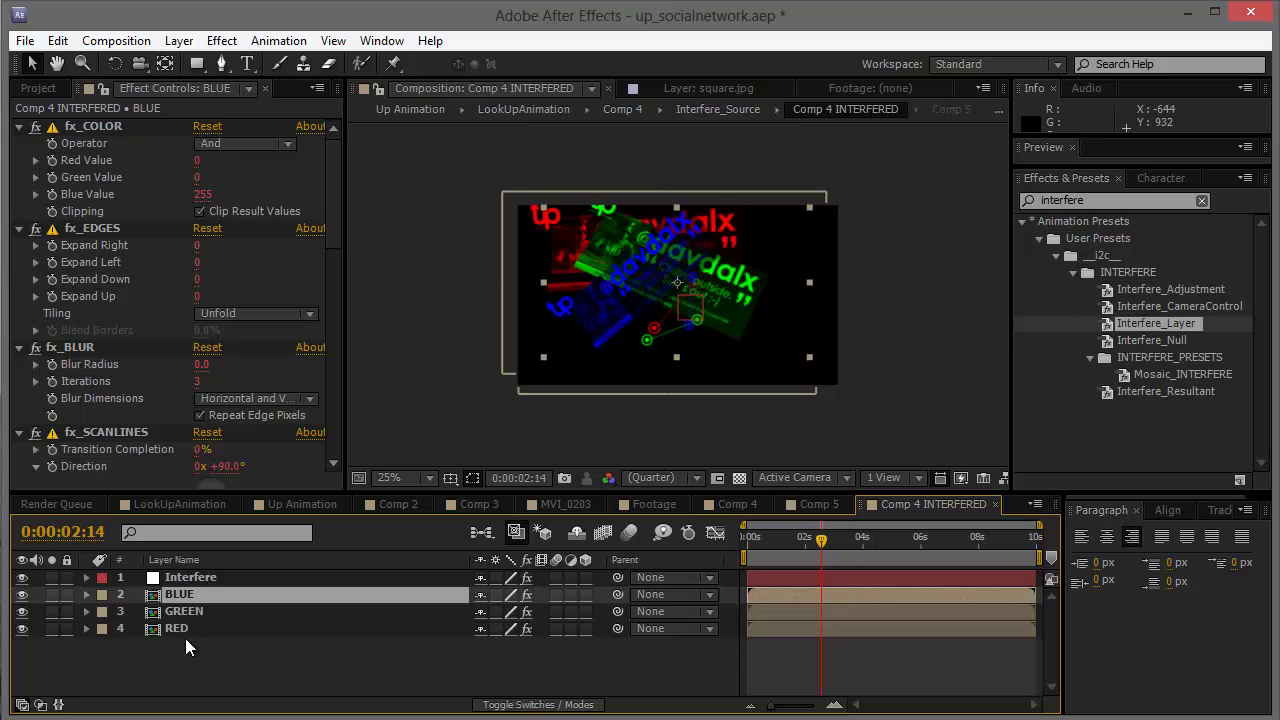
Set the BLUE and GREEN layers' blending mode to Add and scrub to check the glitch.
{"action": "left_click", "coordinate": [553, 708]}
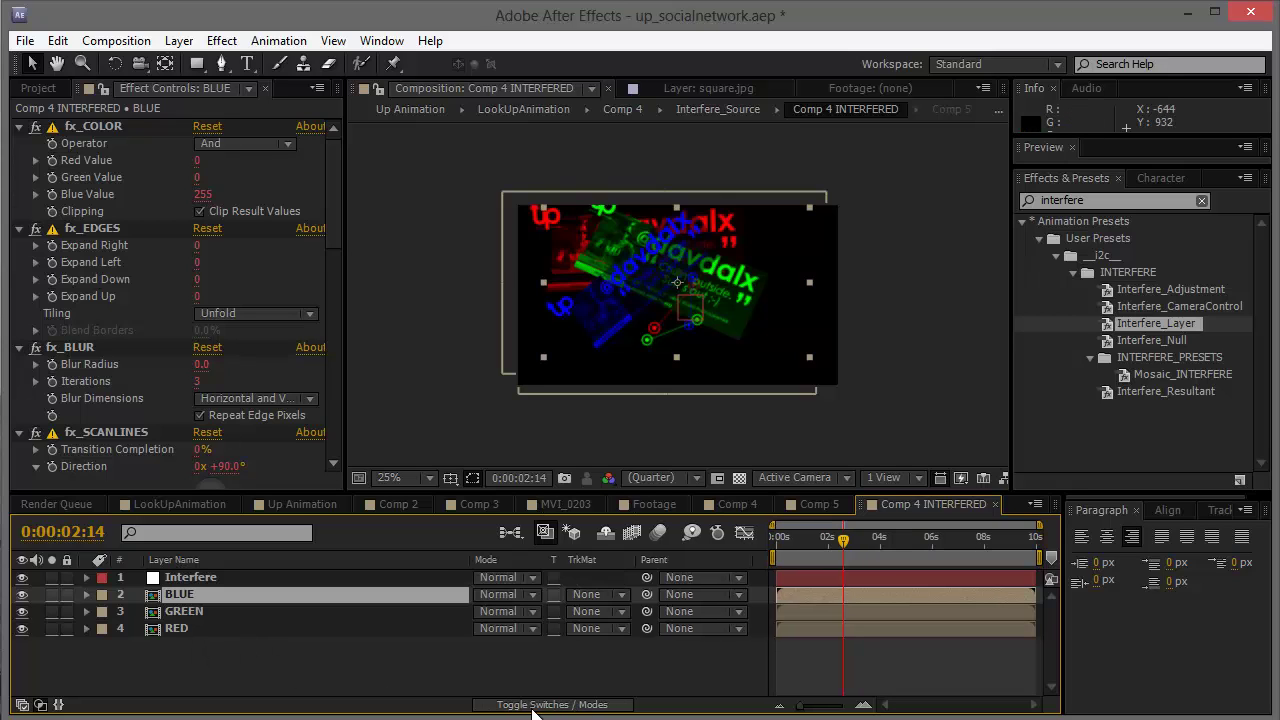
{"action": "left_click", "coordinate": [221, 610], "text": "shift"}
{"action": "left_click", "coordinate": [500, 611]}
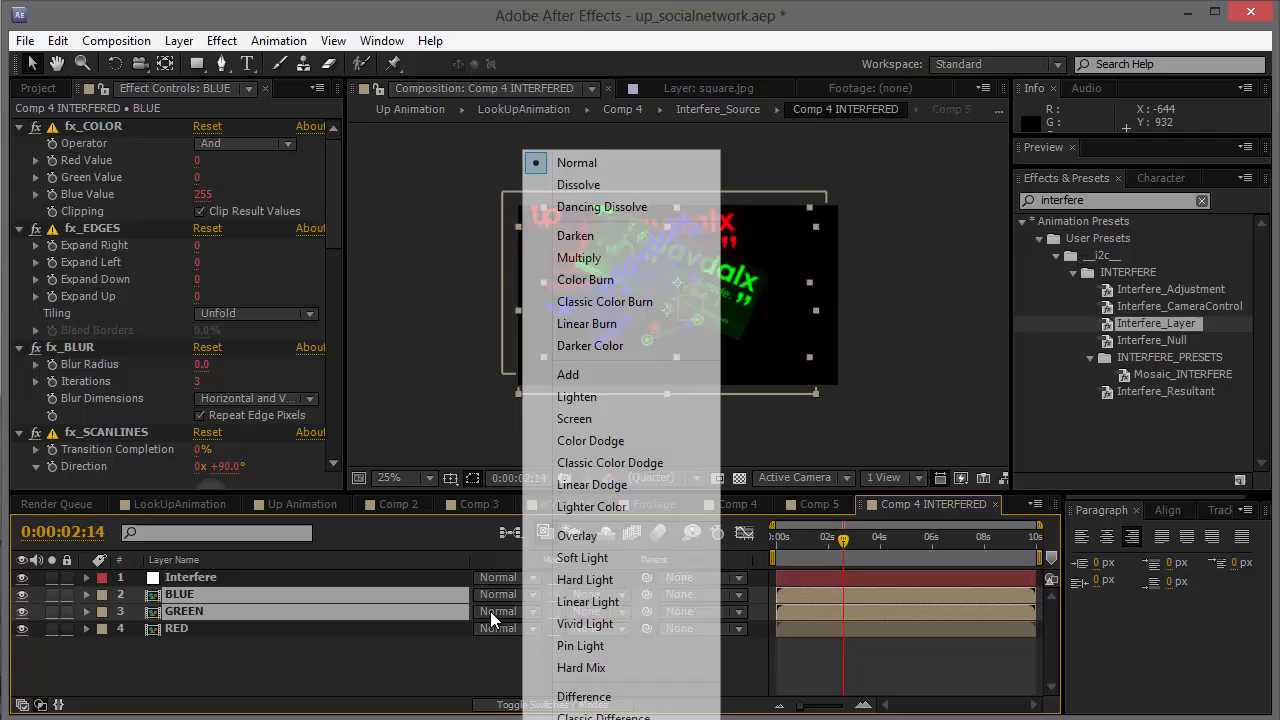
{"action": "left_click", "coordinate": [540, 373]}
{"action": "left_click", "coordinate": [631, 680]}
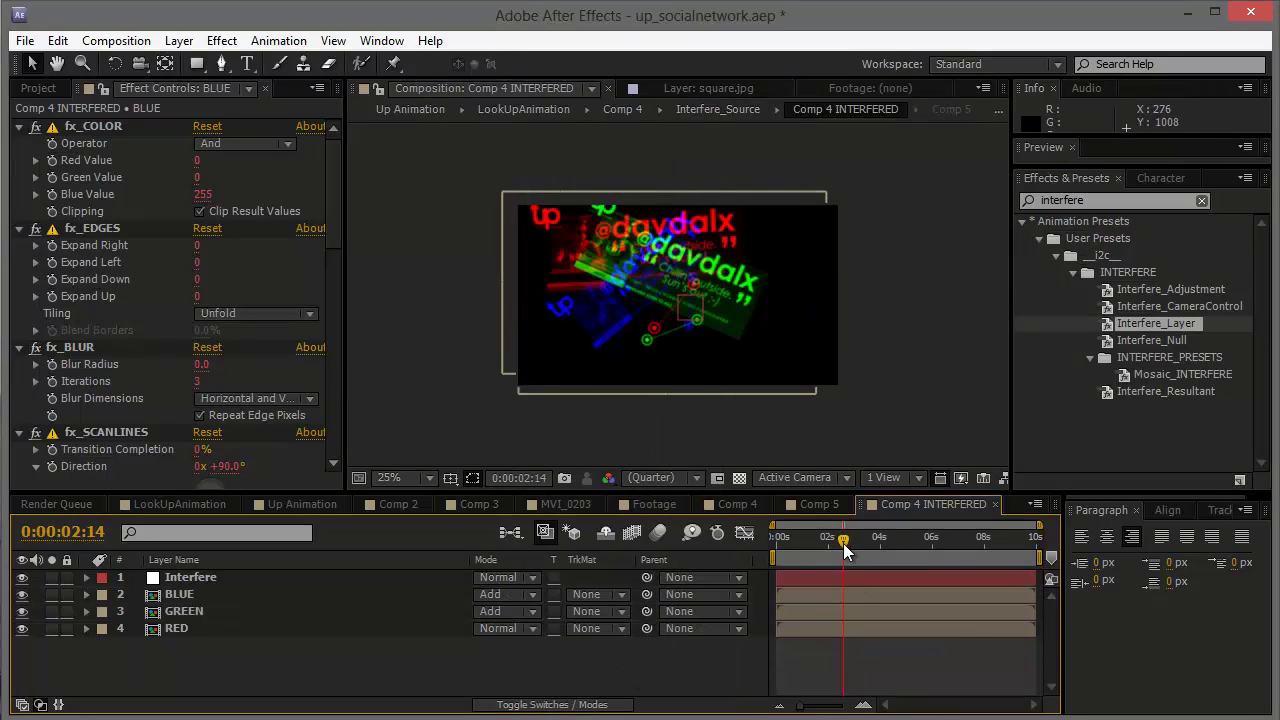
{"action": "left_click_drag", "start_coordinate": [843, 543], "coordinate": [806, 553]}
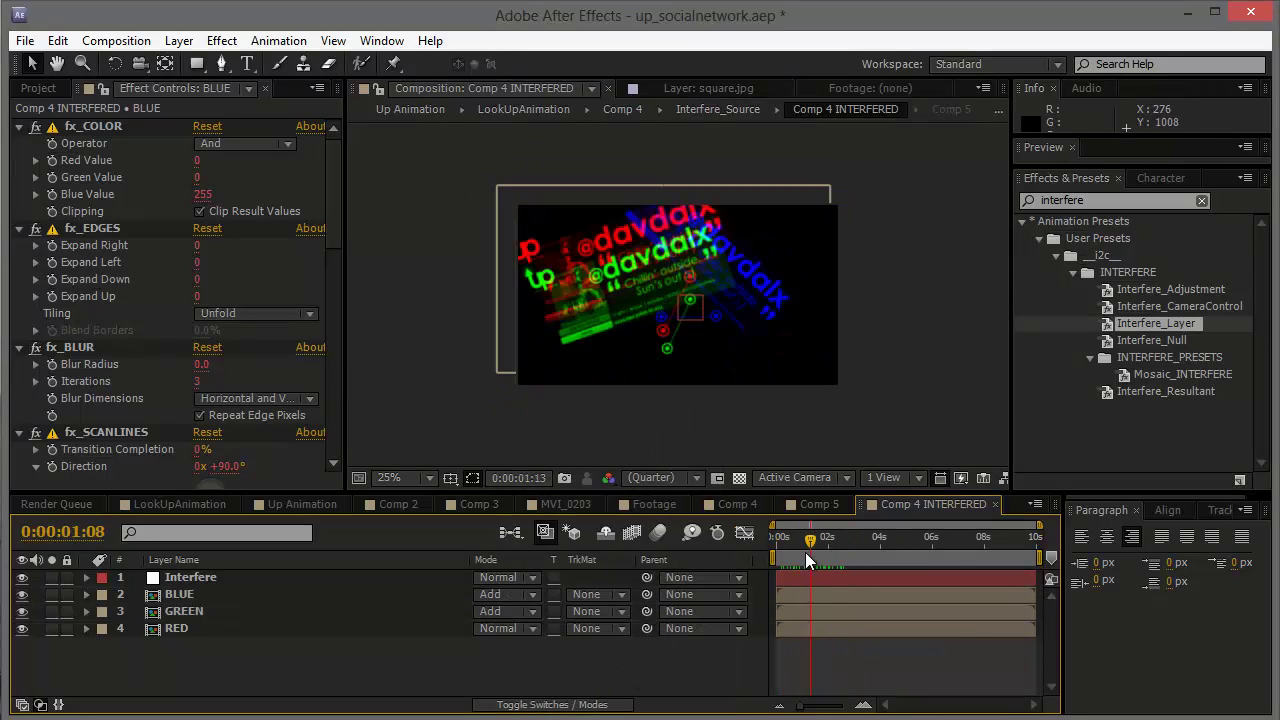
Set the Interfere layer's INTERFERE amount to 5 and review it at 50% zoom.
{"action": "left_click", "coordinate": [250, 578]}
{"action": "left_click", "coordinate": [207, 144]}
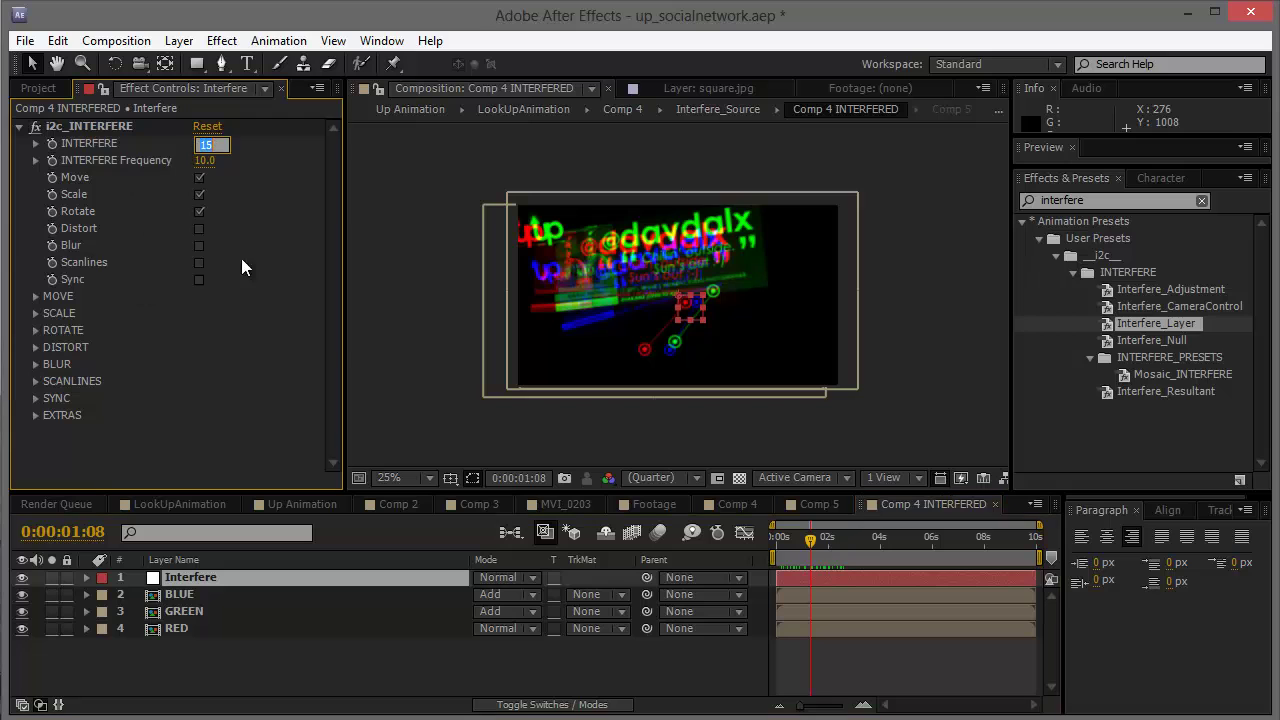
{"action": "type", "text": "5"}
{"action": "key", "text": "Return"}
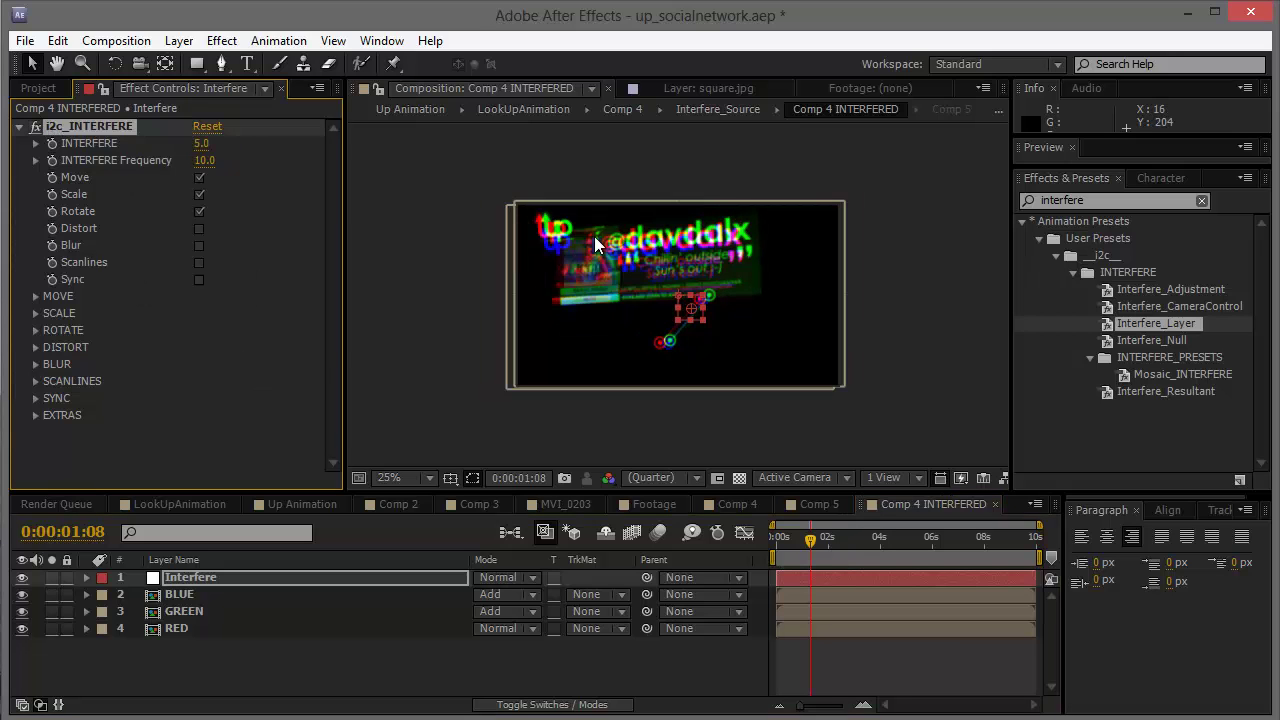
{"action": "left_click", "coordinate": [806, 539]}
{"action": "left_click_drag", "start_coordinate": [804, 537], "coordinate": [835, 546]}
{"action": "key", "text": "period"}
{"action": "key", "text": "Page_Down"}
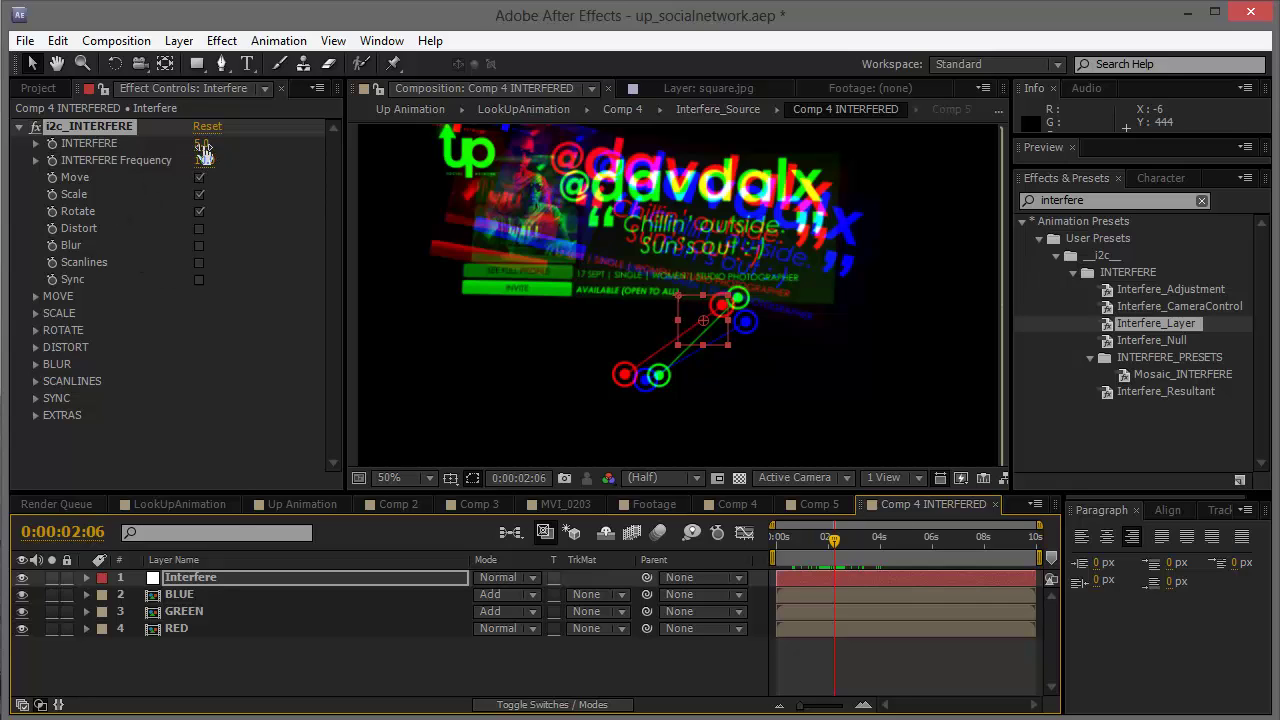
Lower INTERFERE to 2 and switch off the Rotate glitch.
{"action": "left_click", "coordinate": [201, 144]}
{"action": "type", "text": "2"}
{"action": "key", "text": "Return"}
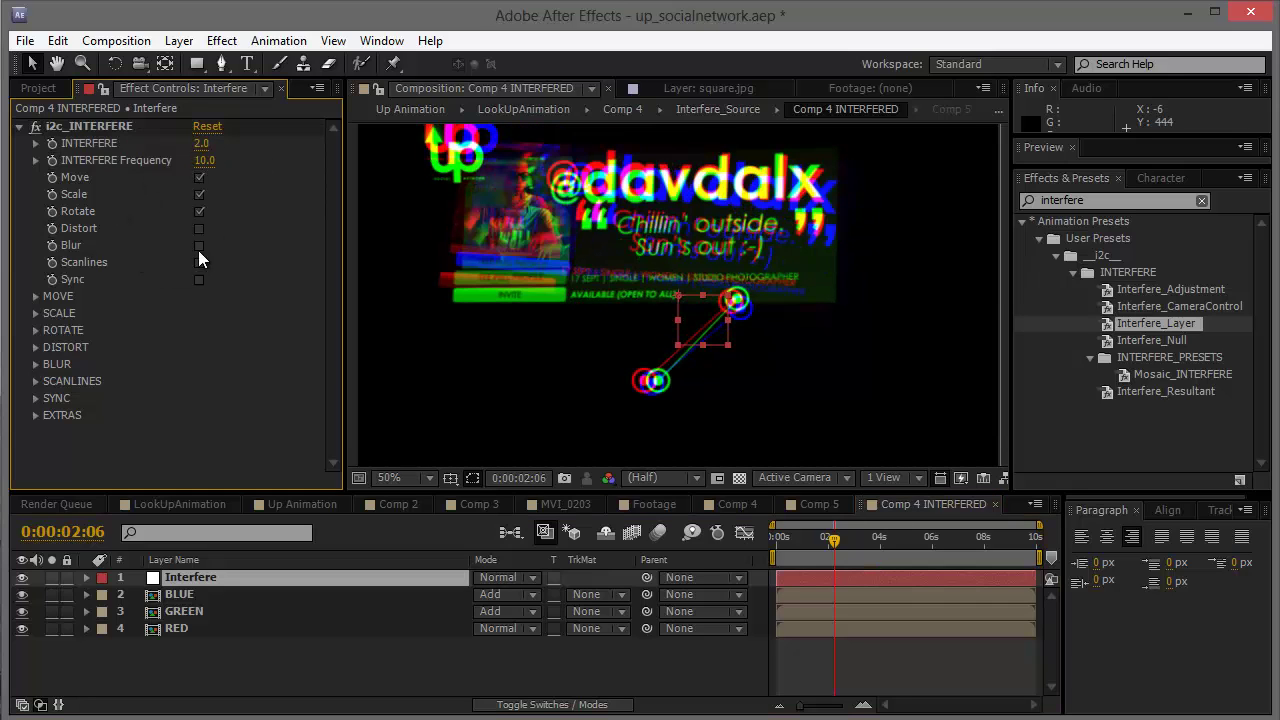
{"action": "left_click", "coordinate": [199, 211]}
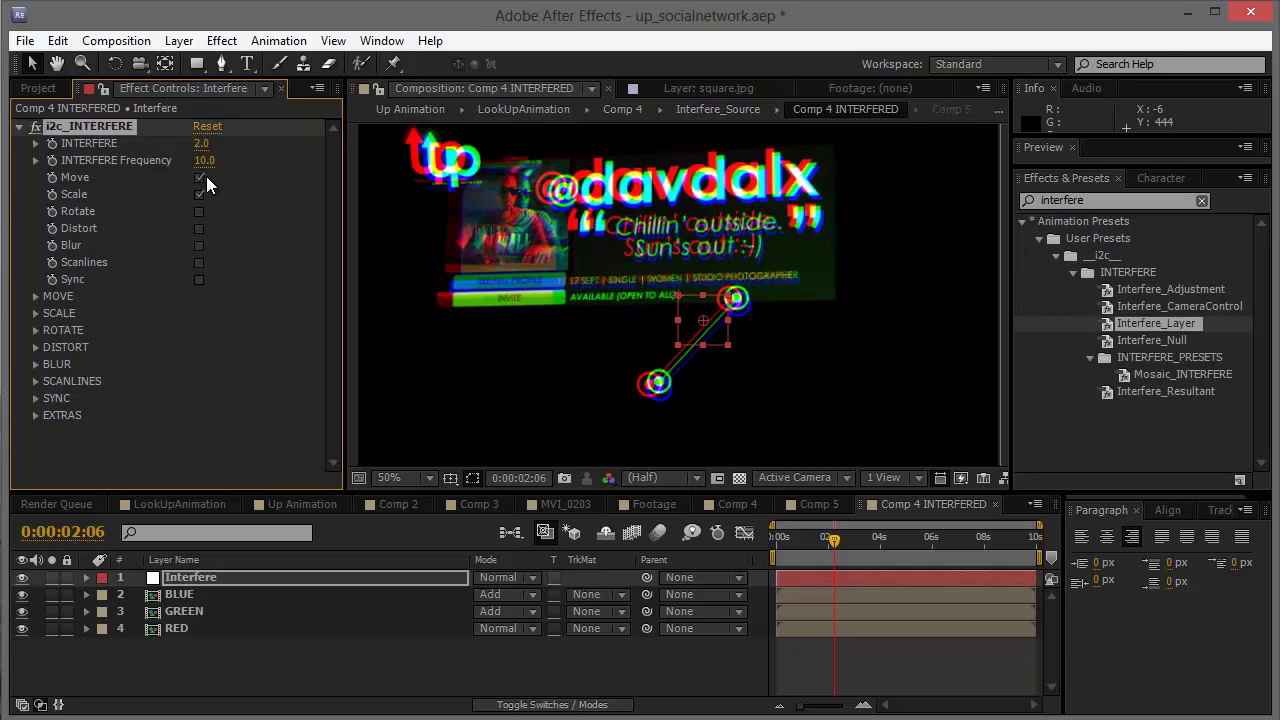
{"action": "left_click_drag", "start_coordinate": [845, 541], "coordinate": [870, 545]}
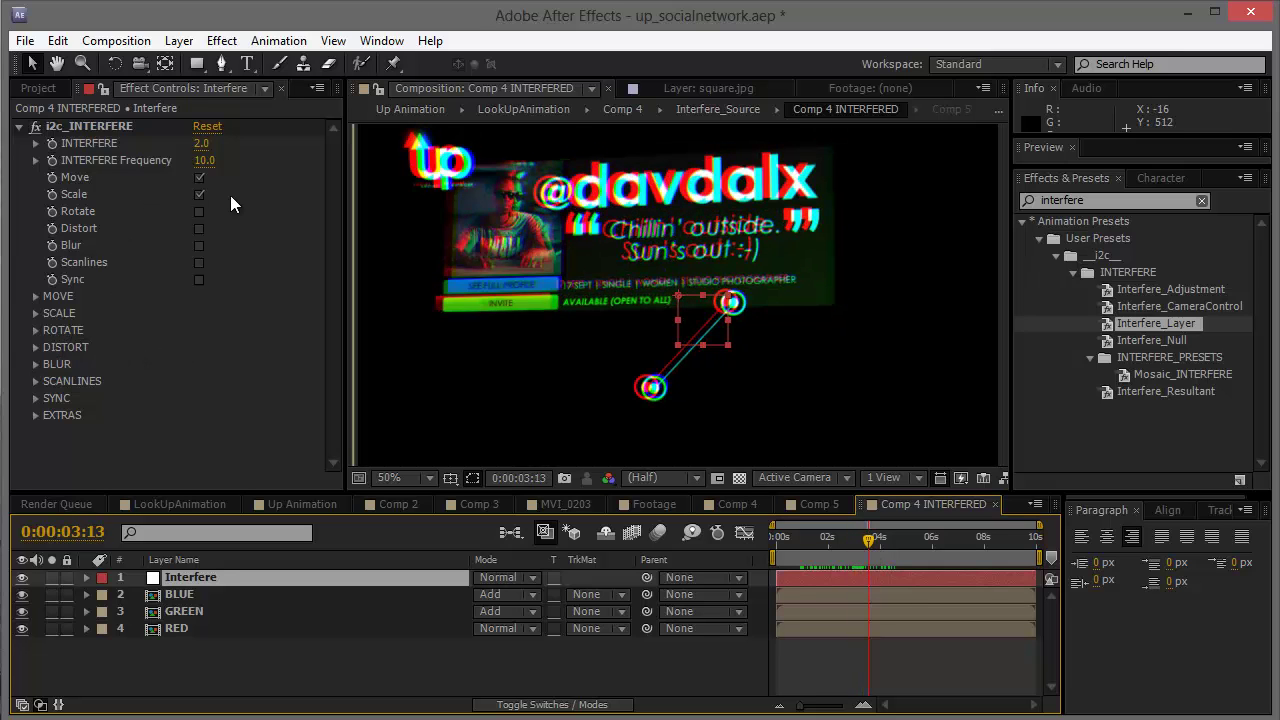
Switch off the Move glitch, expand the SCALE settings, and preview the animation.
{"action": "left_click", "coordinate": [199, 177]}
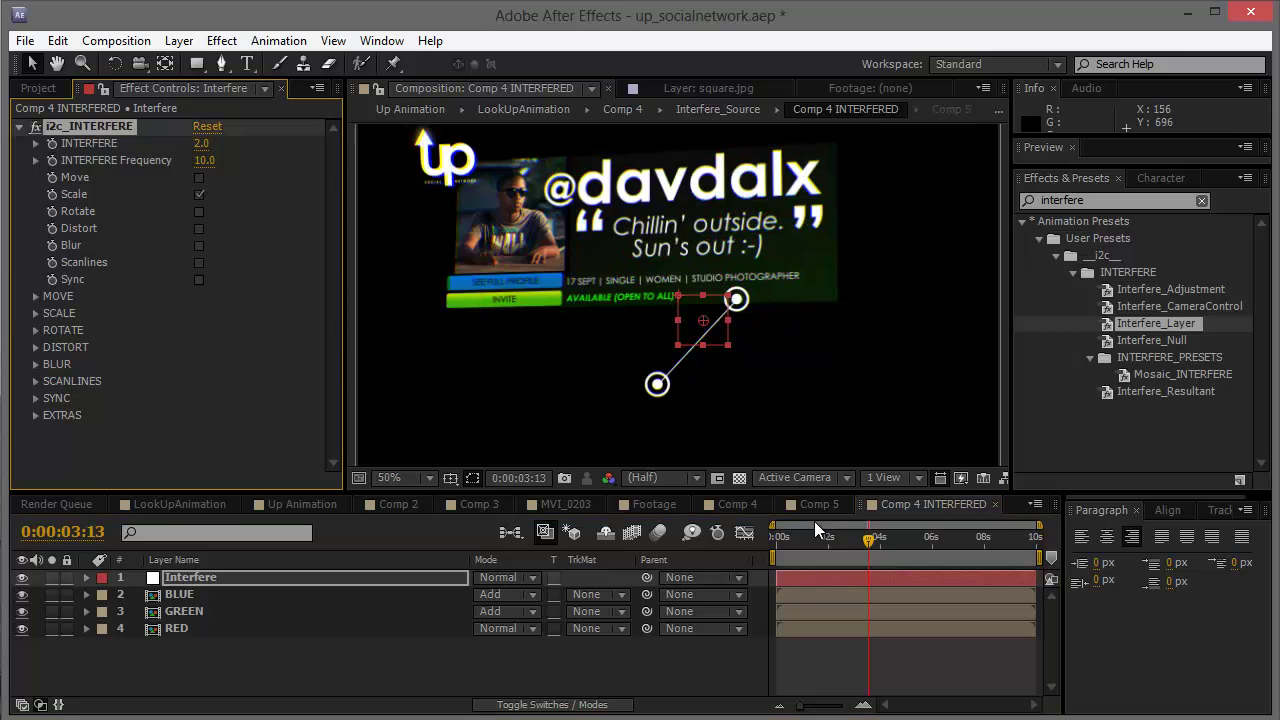
{"action": "left_click_drag", "start_coordinate": [869, 555], "coordinate": [899, 566]}
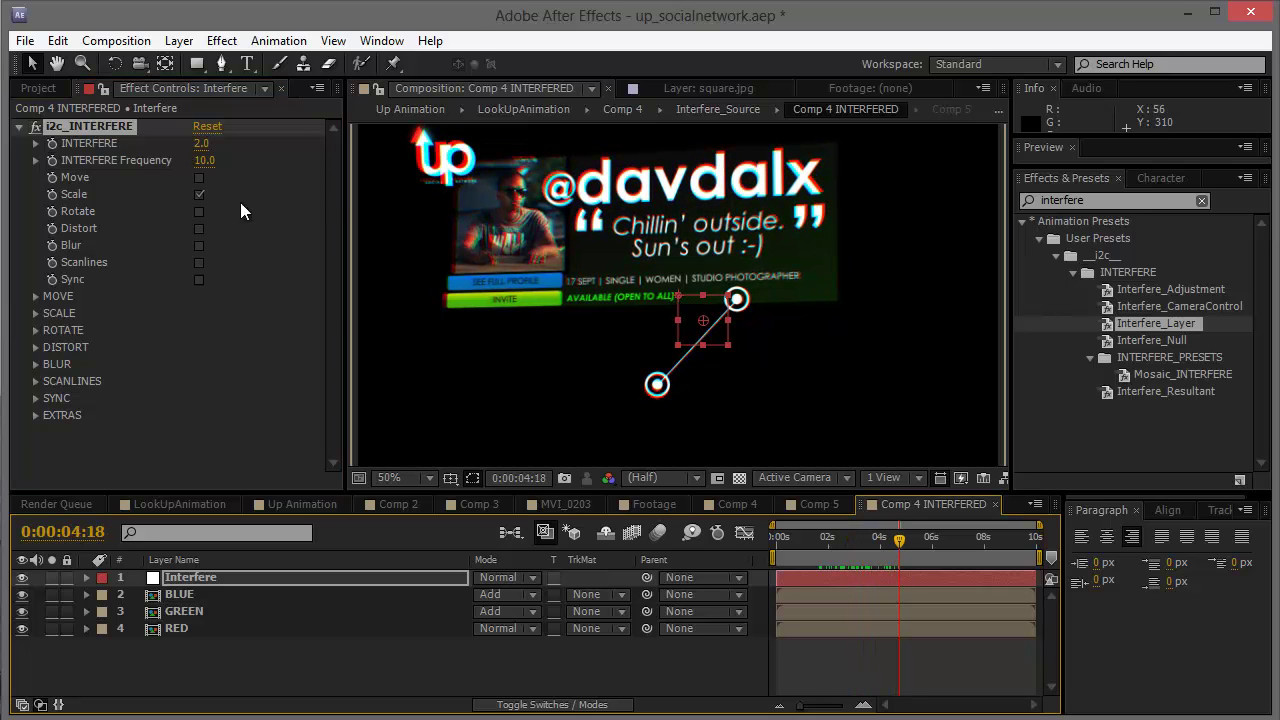
{"action": "left_click", "coordinate": [37, 314]}
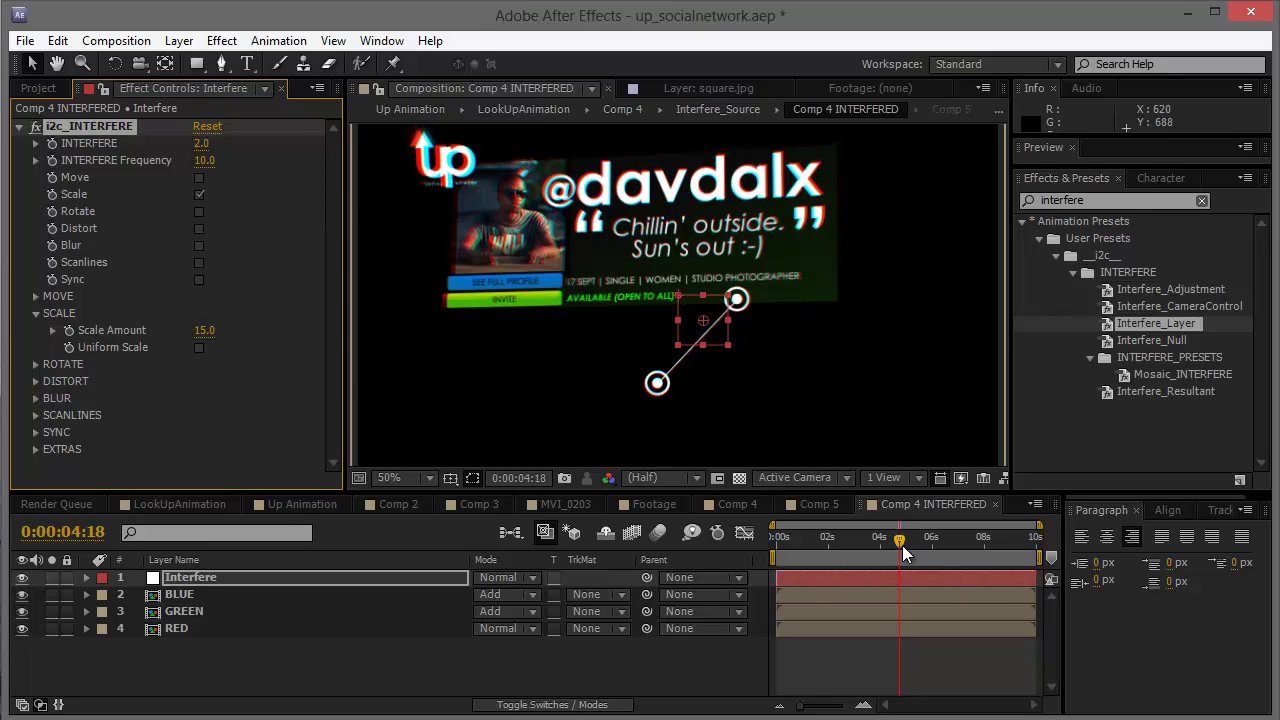
{"action": "mouse_move", "coordinate": [902, 545]}
{"action": "left_mouse_down"}
{"action": "mouse_move", "coordinate": [799, 550]}
{"action": "mouse_move", "coordinate": [941, 563]}
{"action": "mouse_move", "coordinate": [856, 550]}
{"action": "mouse_move", "coordinate": [886, 550]}
{"action": "left_mouse_up"}
{"action": "key", "text": "equal"}
{"action": "key", "text": "space"}
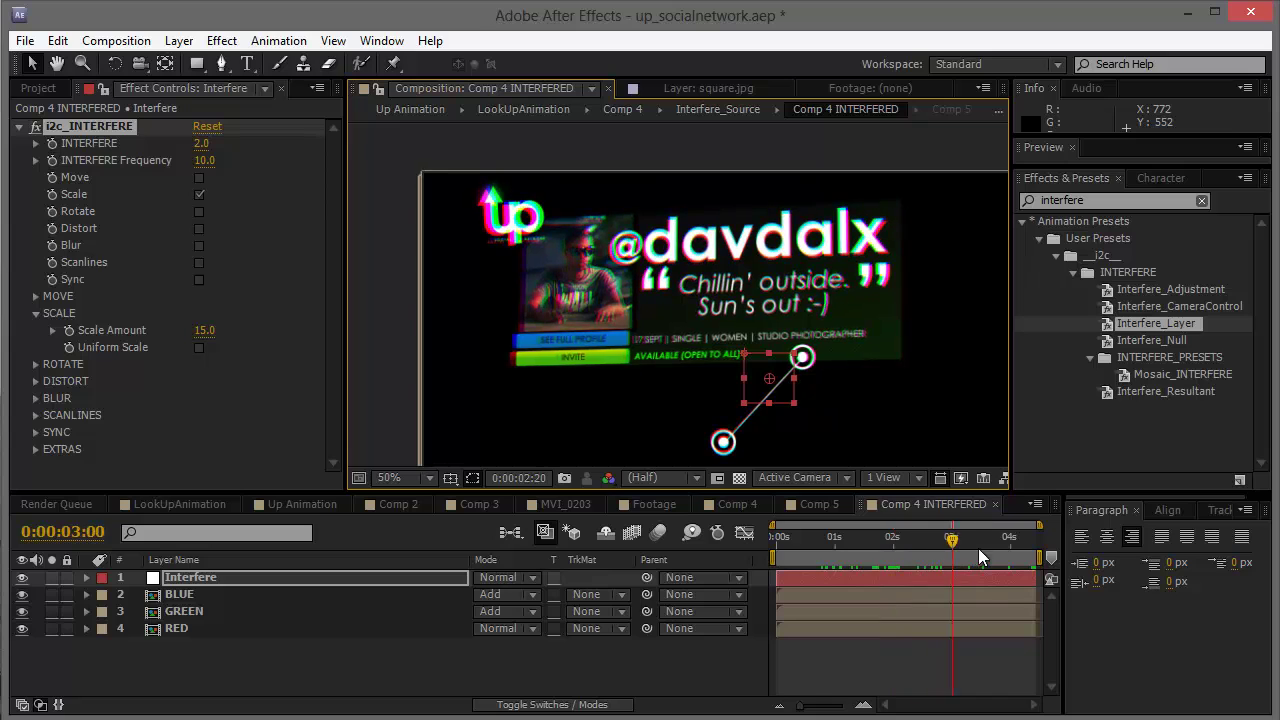
Enable the Scanlines glitch and reduce Scanlines Width to 5.
{"action": "left_click", "coordinate": [36, 313]}
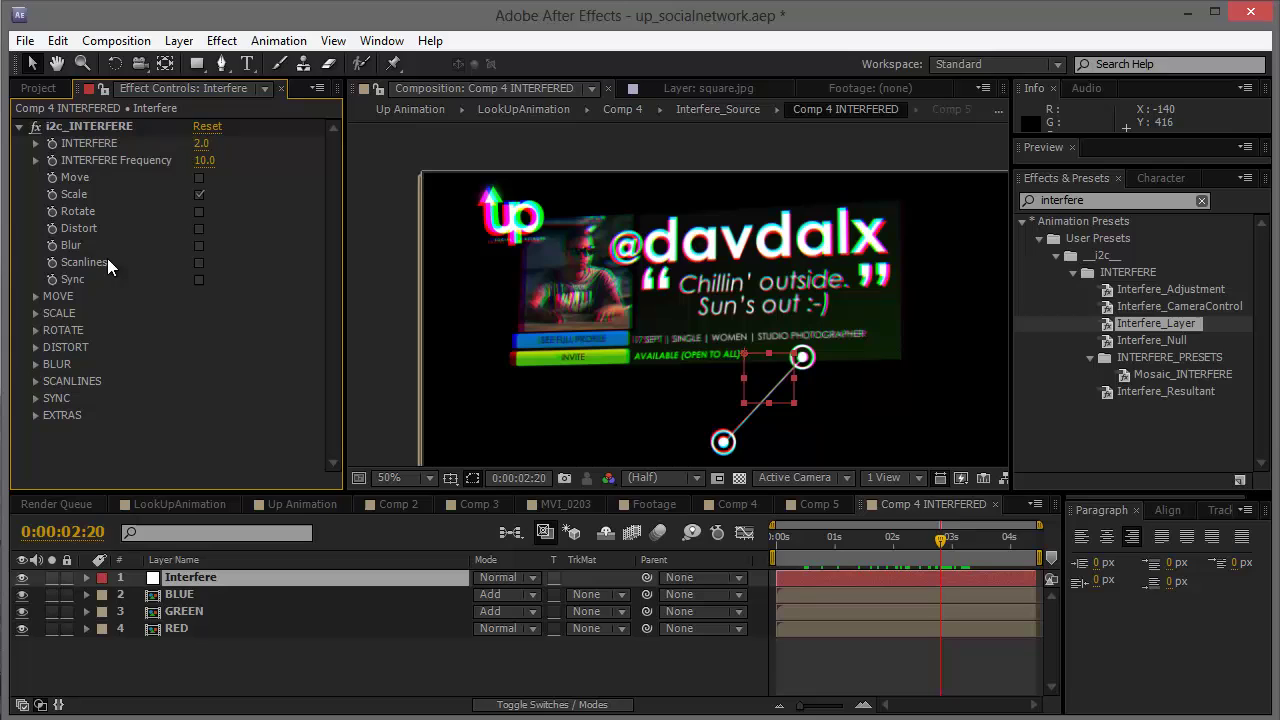
{"action": "left_click", "coordinate": [201, 264]}
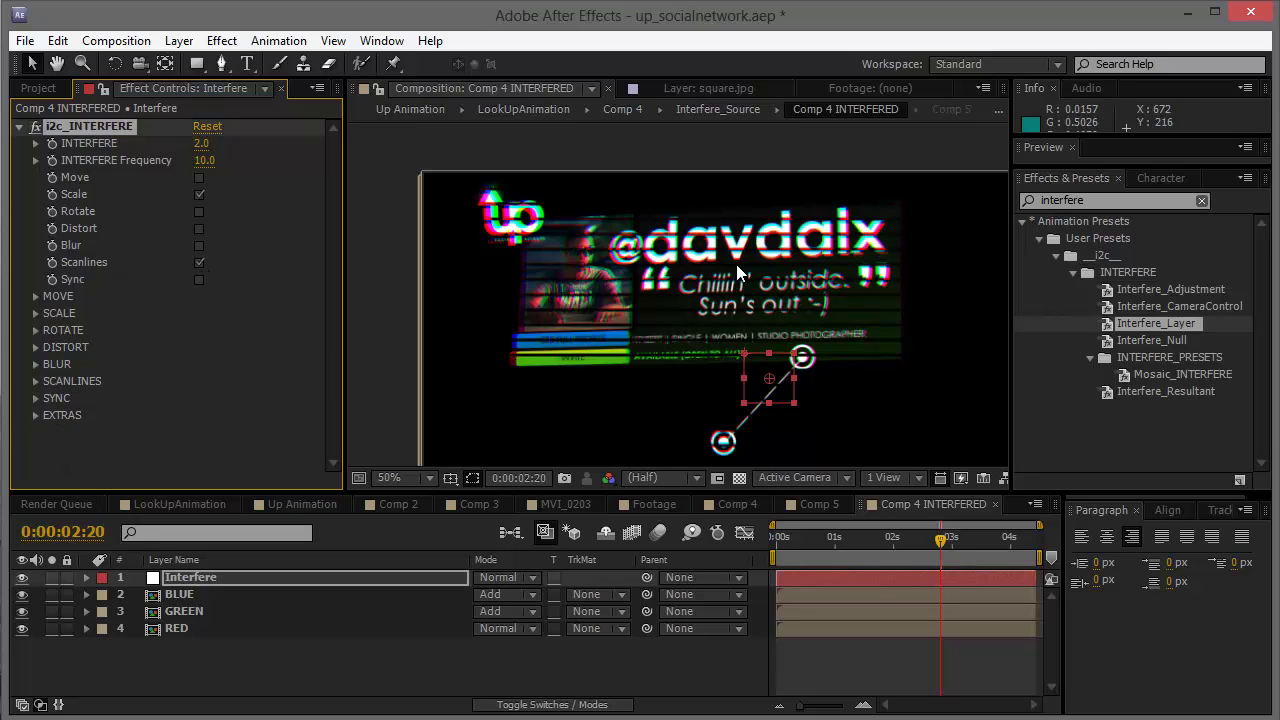
{"action": "left_click", "coordinate": [36, 381]}
{"action": "scroll", "coordinate": [333, 377], "scroll_direction": "down", "scroll_amount": 1}
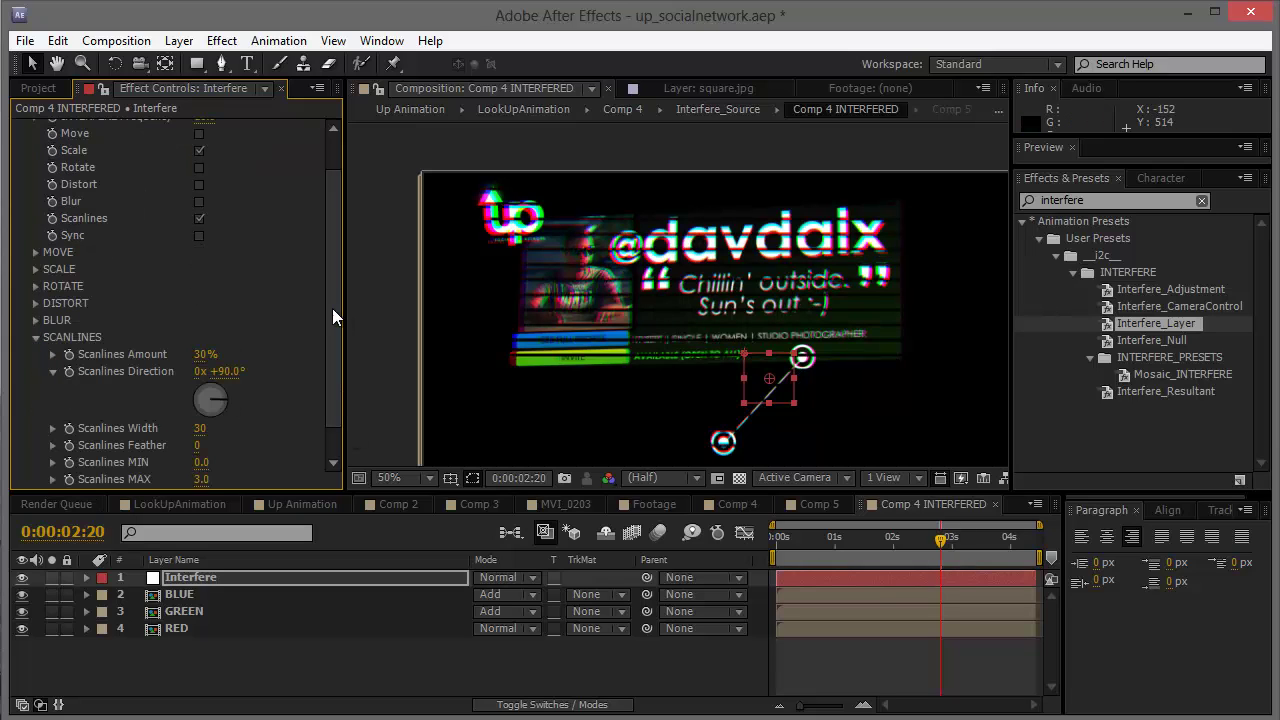
{"action": "scroll", "coordinate": [332, 308], "scroll_direction": "down", "scroll_amount": 1}
{"action": "left_click_drag", "start_coordinate": [200, 394], "coordinate": [174, 397]}
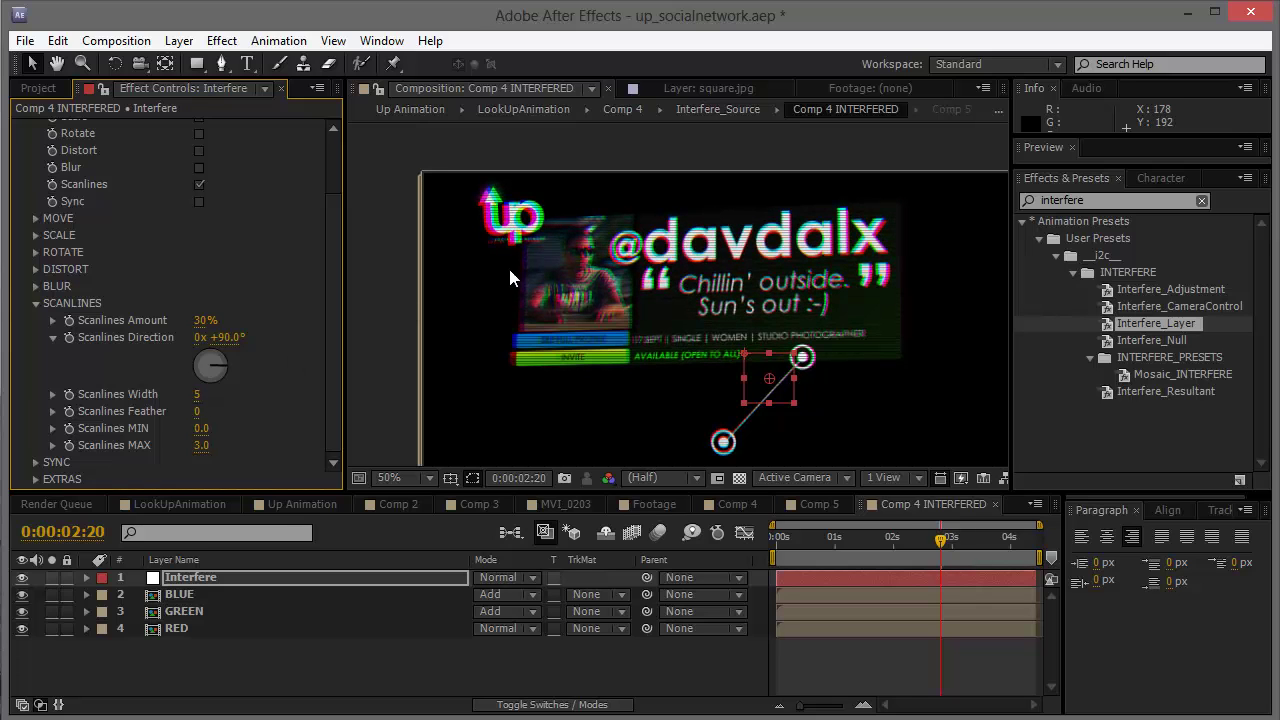
{"action": "scroll", "coordinate": [720, 246], "scroll_direction": "up", "scroll_amount": 2}
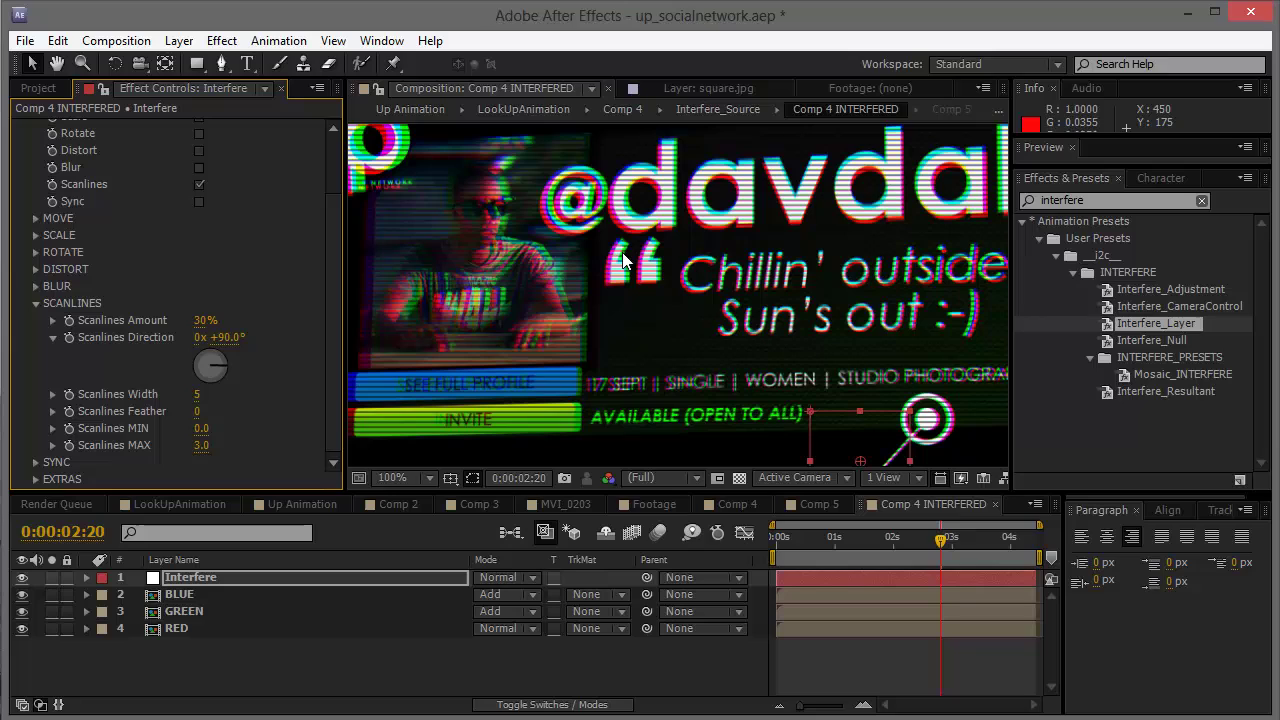
{"action": "left_click", "coordinate": [45, 305]}
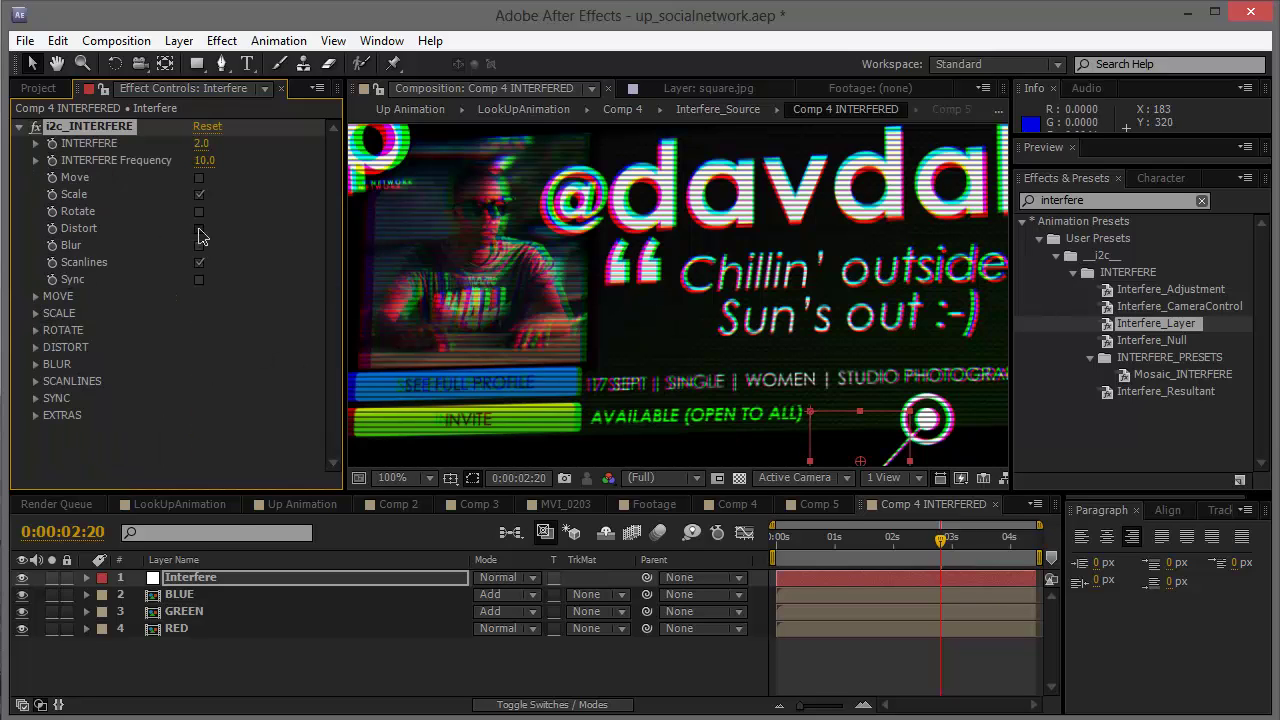
Set the DISTORT options to Distort Type 2, Width 152 and Direction -65°.
{"action": "left_click", "coordinate": [37, 348]}
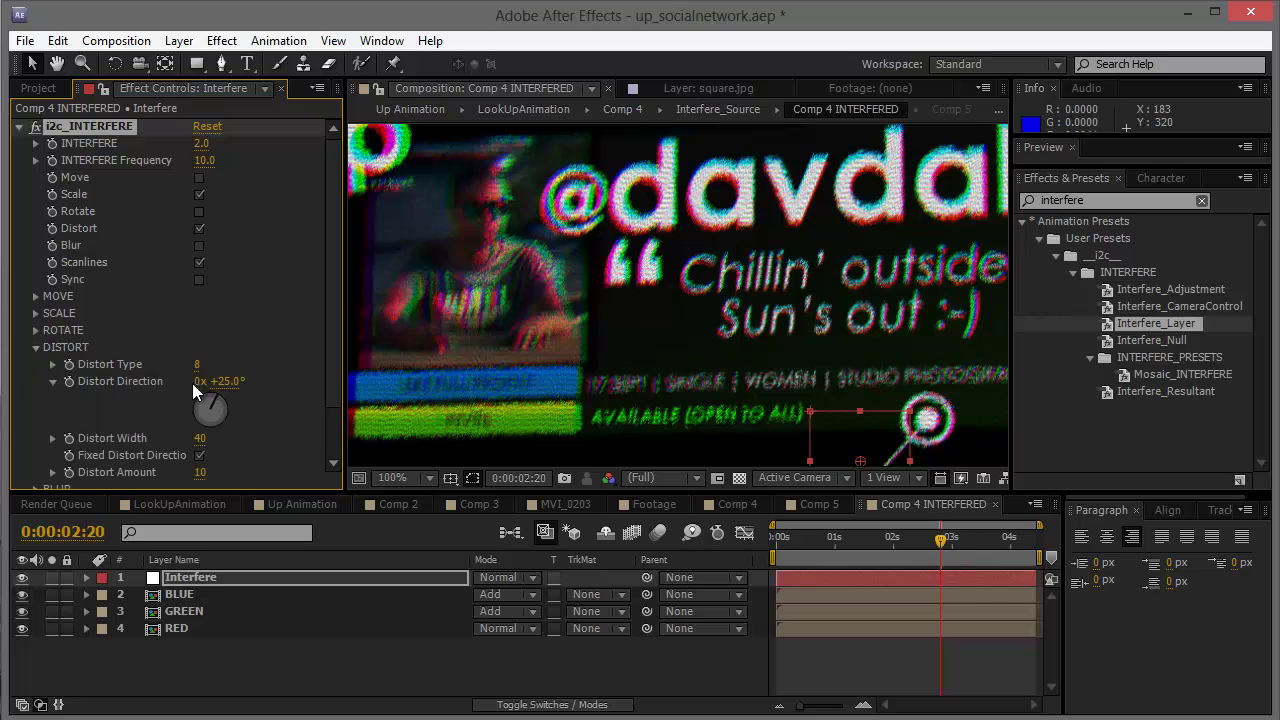
{"action": "scroll", "coordinate": [328, 310], "scroll_direction": "down", "scroll_amount": 1}
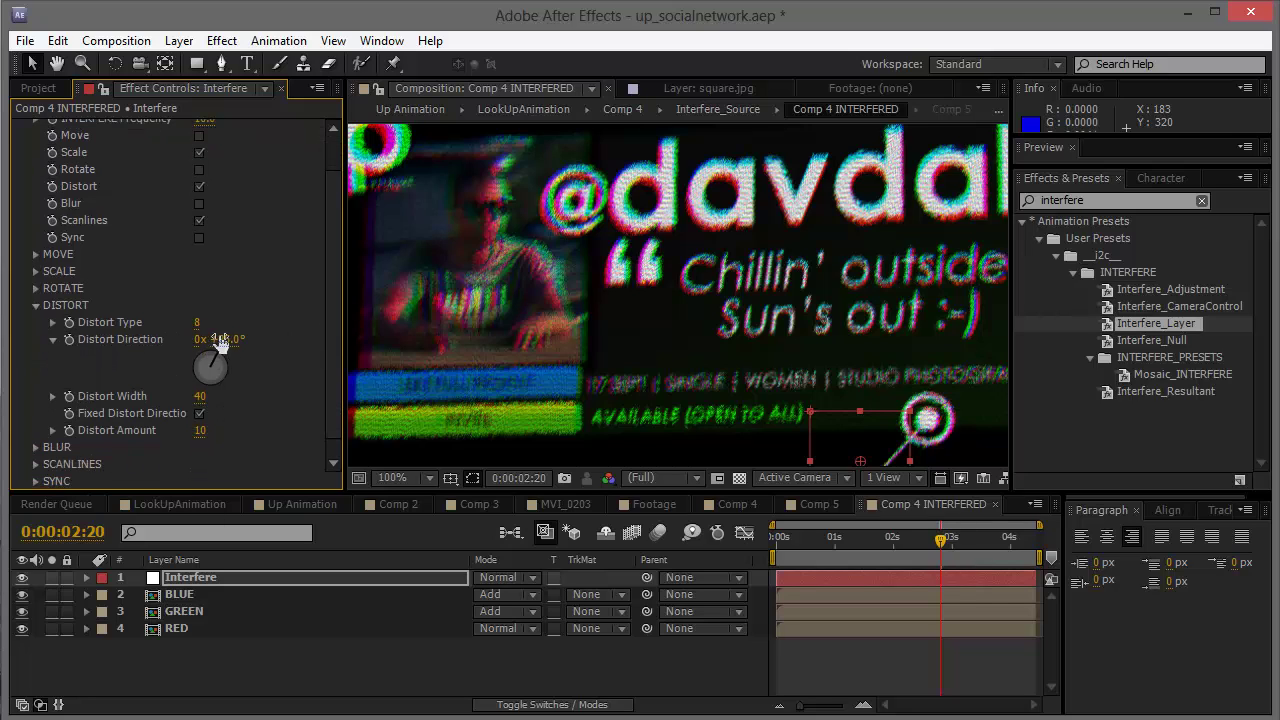
{"action": "left_click", "coordinate": [200, 326]}
{"action": "type", "text": "2"}
{"action": "key", "text": "Return"}
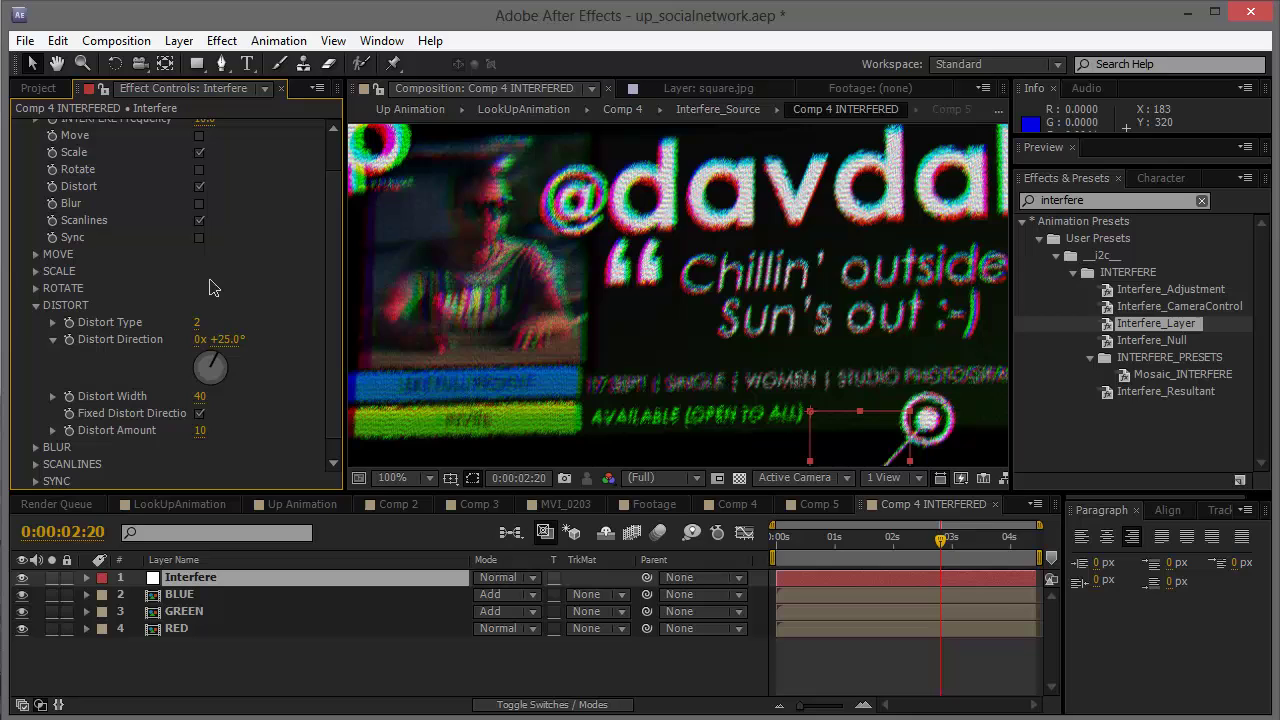
{"action": "scroll", "coordinate": [618, 349], "scroll_direction": "down", "scroll_amount": 2}
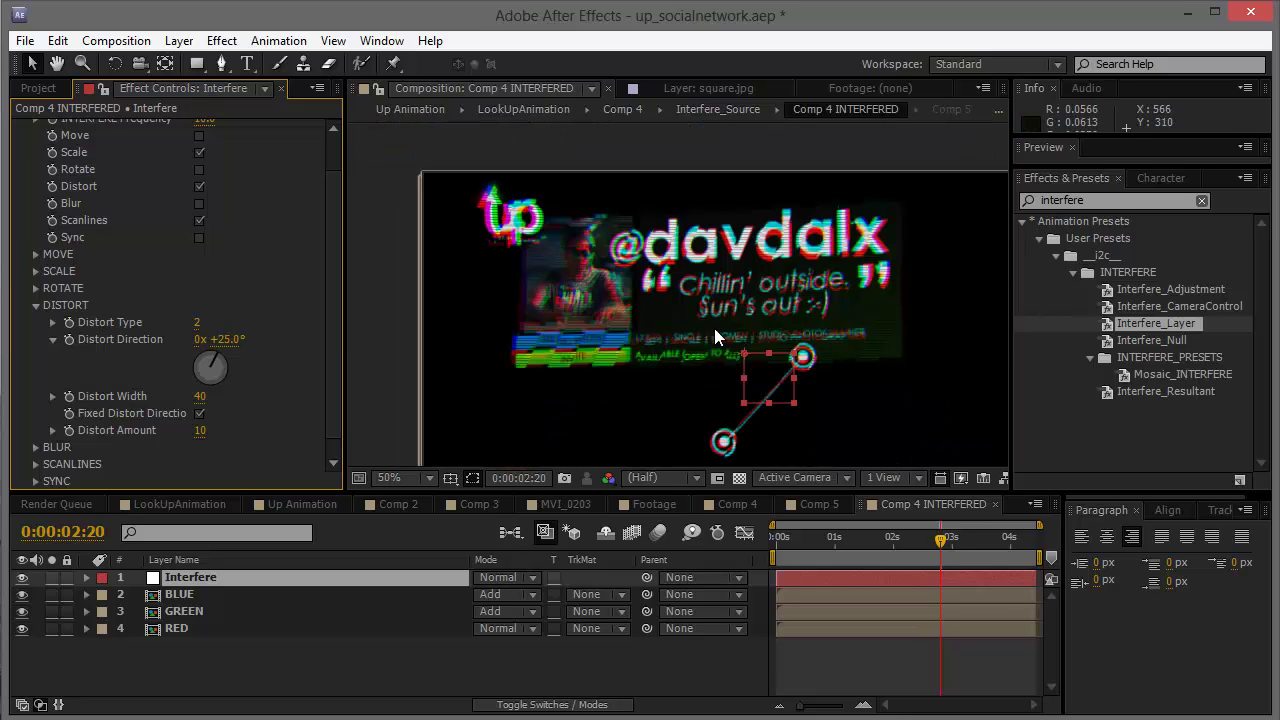
{"action": "left_click_drag", "start_coordinate": [198, 396], "coordinate": [150, 430]}
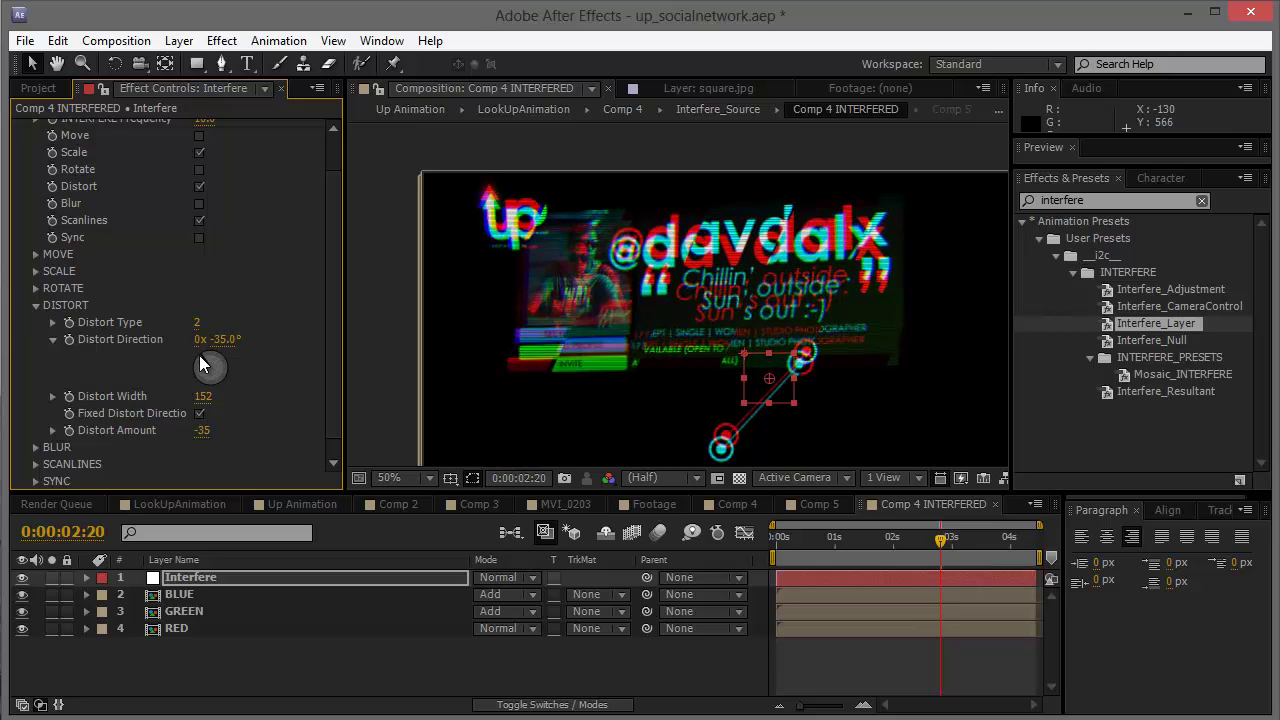
{"action": "left_click_drag", "start_coordinate": [199, 355], "coordinate": [186, 356]}
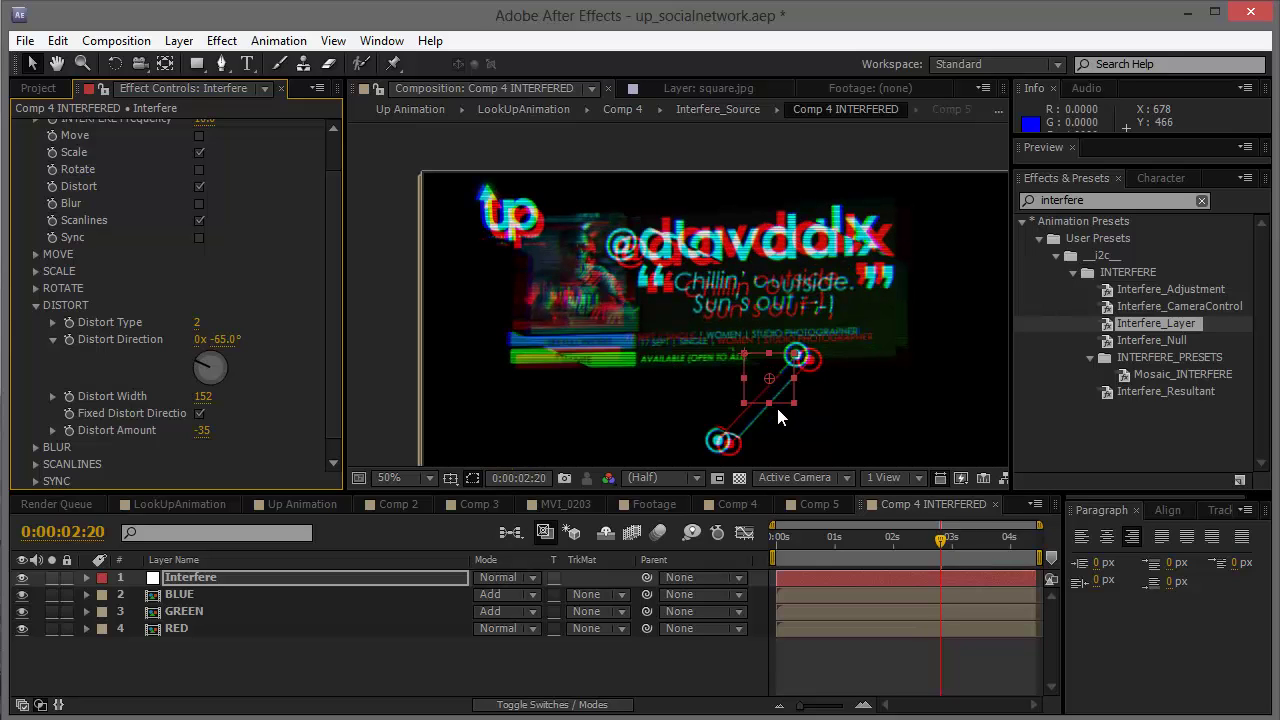
Move the Interfere layer up and to the left, then preview from the start.
{"action": "left_click_drag", "start_coordinate": [774, 387], "coordinate": [727, 300]}
{"action": "left_click", "coordinate": [713, 665]}
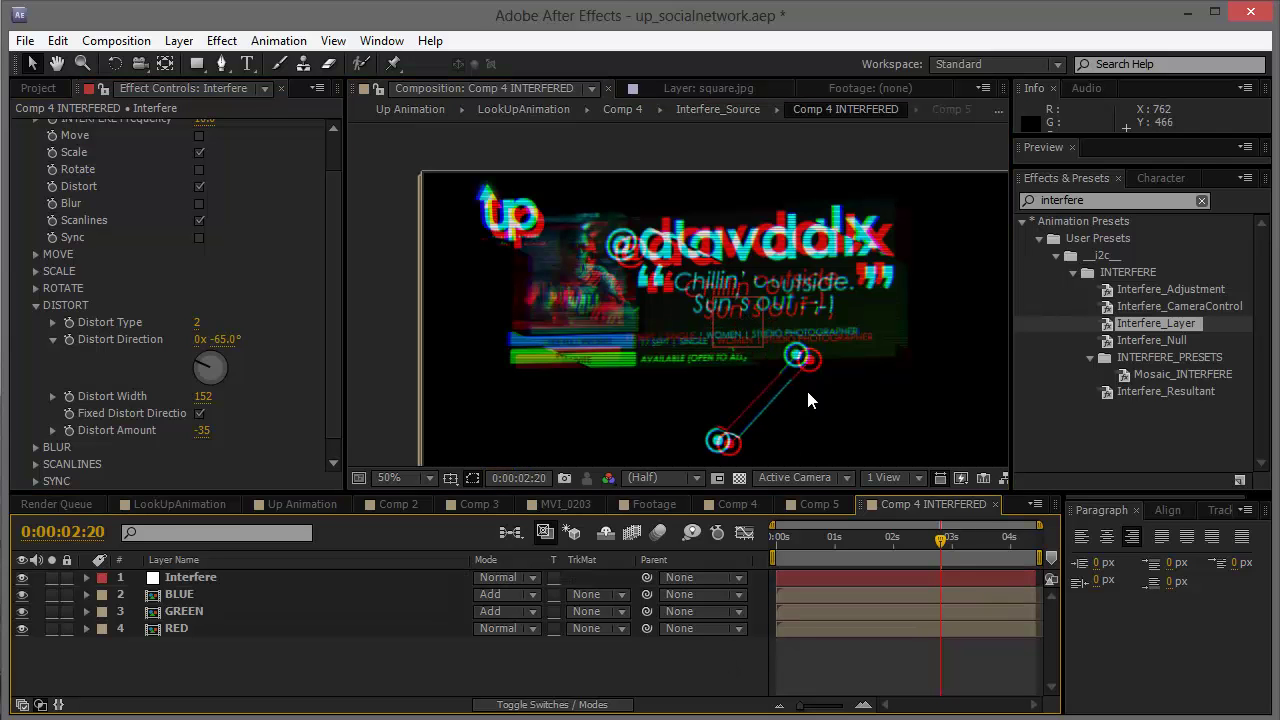
{"action": "key", "text": "KP_0"}
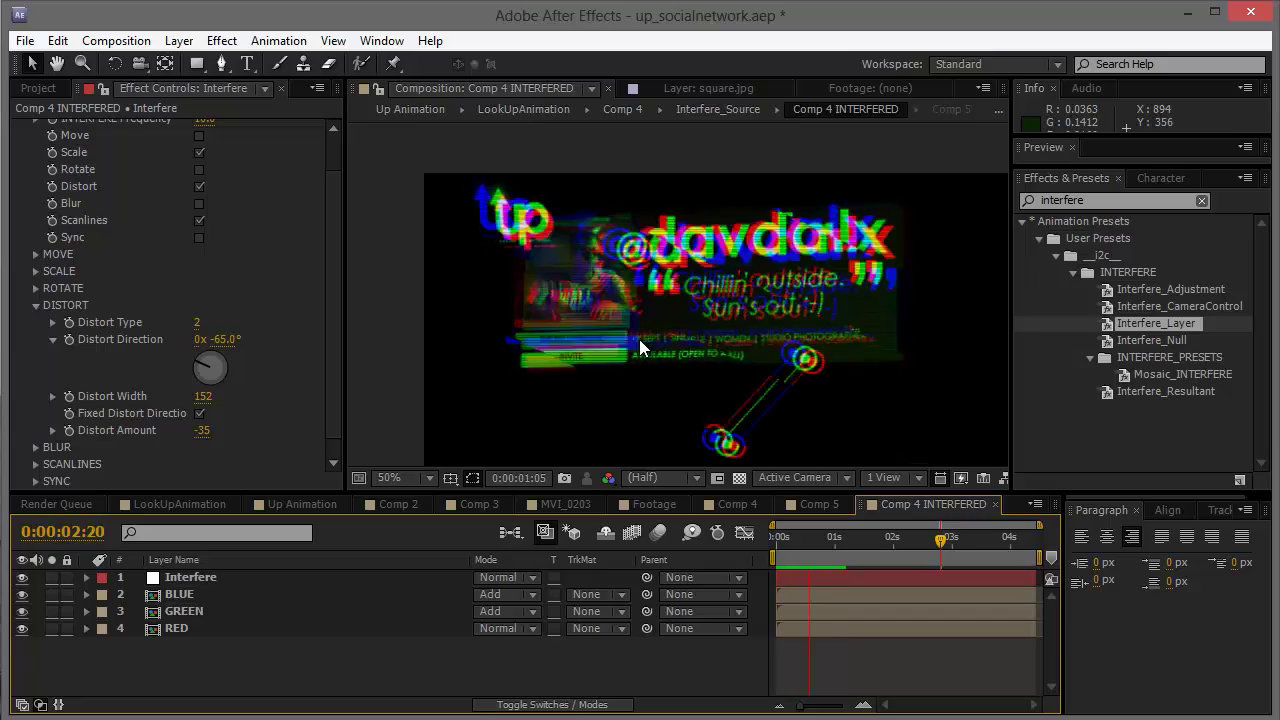
Return to the start of the comp and reveal the Interfere layer's INTERFERE keyframe.
{"action": "left_click", "coordinate": [220, 578]}
{"action": "scroll", "coordinate": [328, 220], "scroll_direction": "up", "scroll_amount": 1}
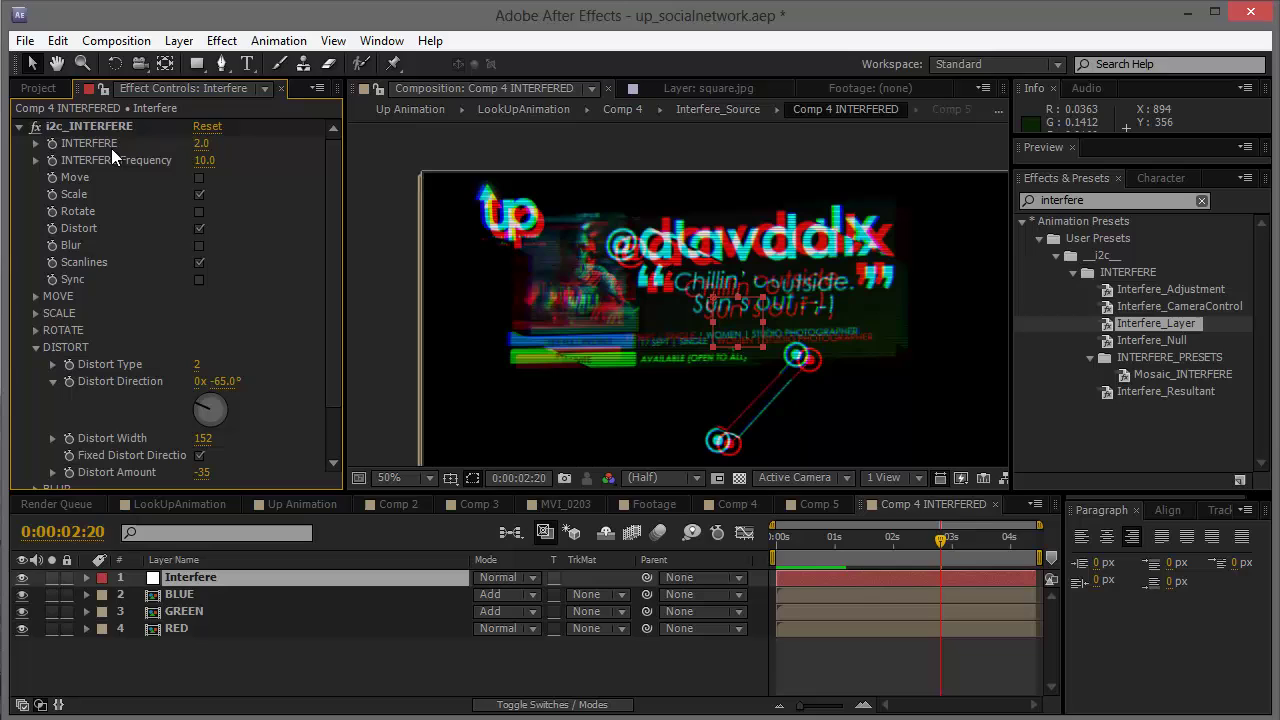
{"action": "left_click", "coordinate": [60, 127]}
{"action": "left_click", "coordinate": [225, 585]}
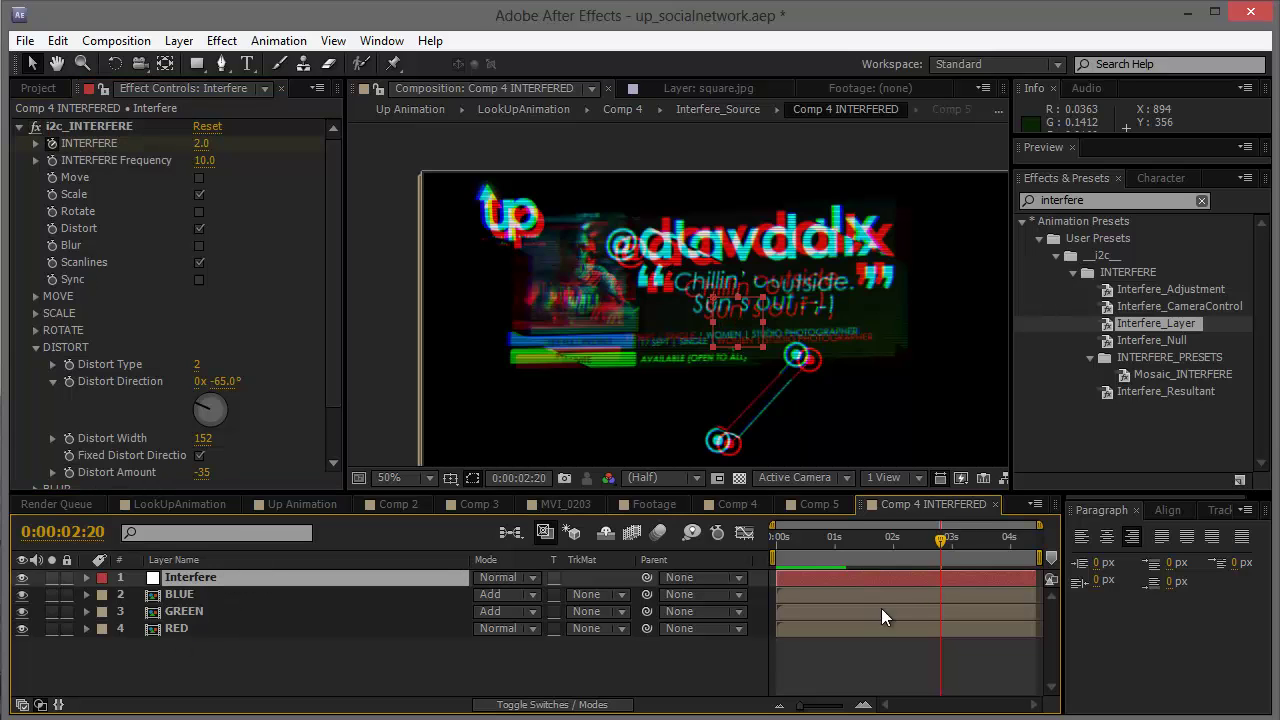
{"action": "left_click_drag", "start_coordinate": [936, 543], "coordinate": [742, 559]}
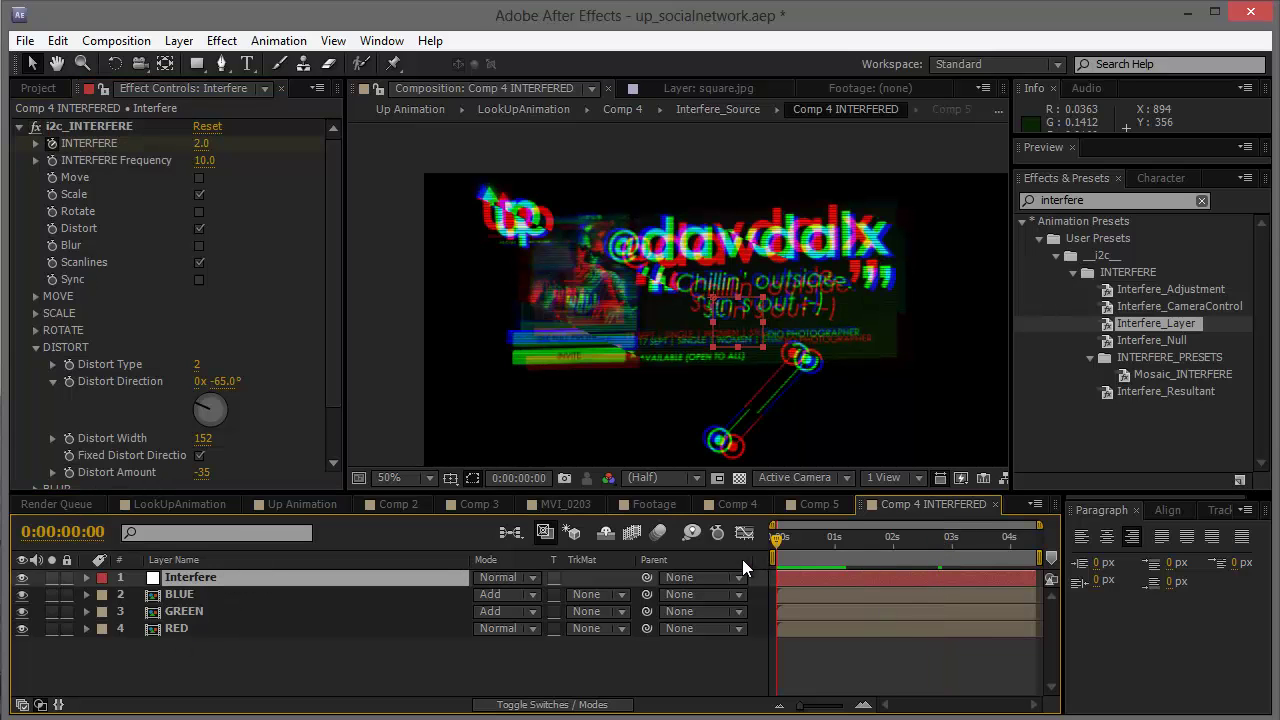
{"action": "left_click", "coordinate": [57, 146]}
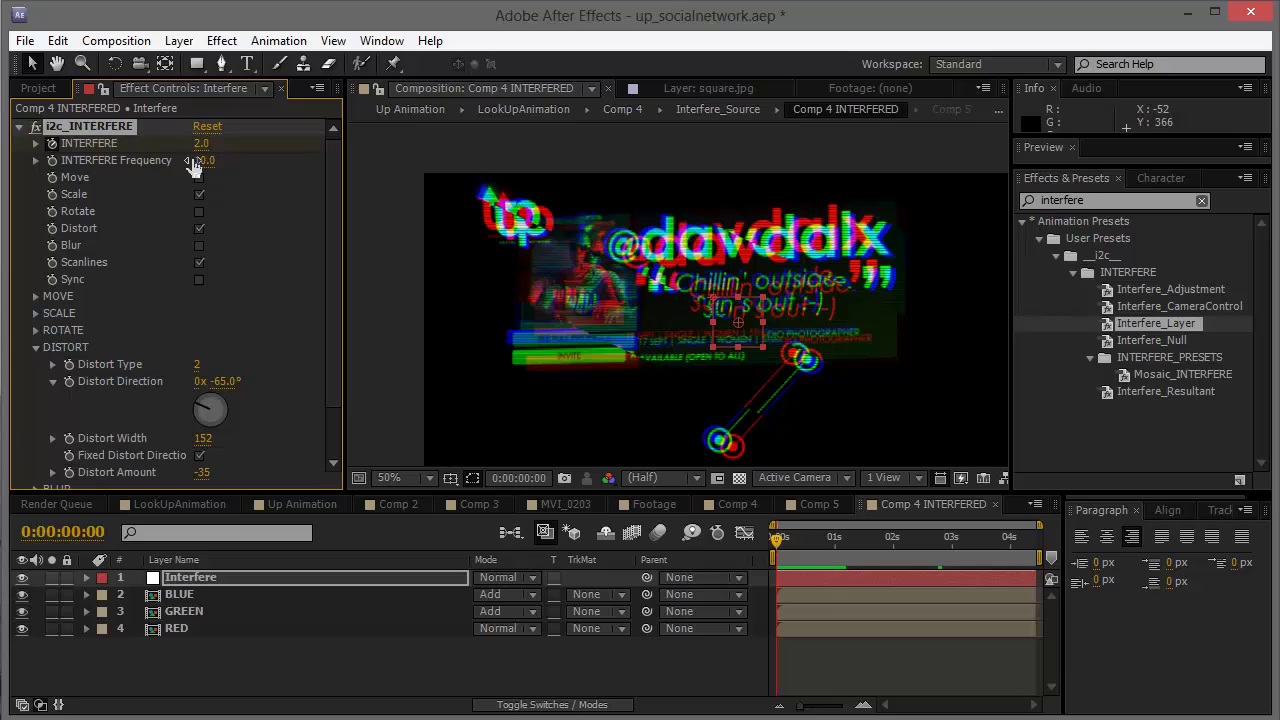
{"action": "left_click", "coordinate": [210, 577]}
{"action": "key", "text": "u"}
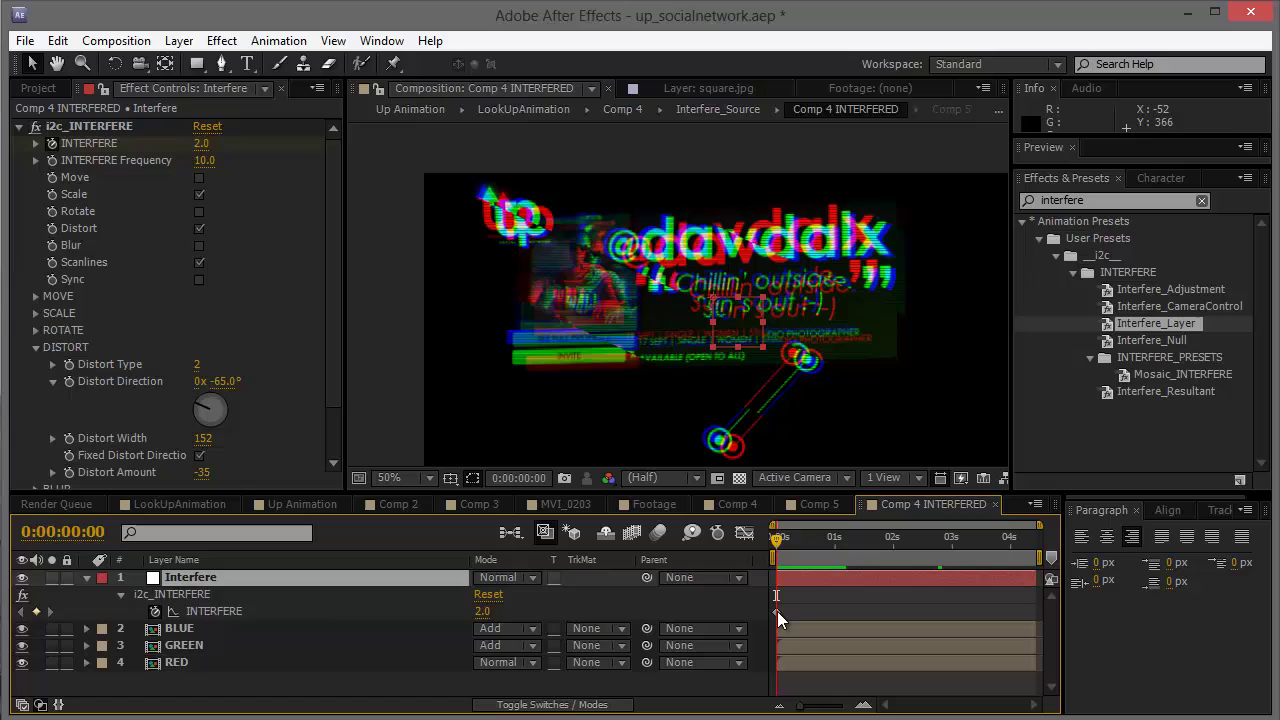
Keyframe INTERFERE at 0 at the start and again at 0 at one second.
{"action": "left_click_drag", "start_coordinate": [777, 611], "coordinate": [804, 613]}
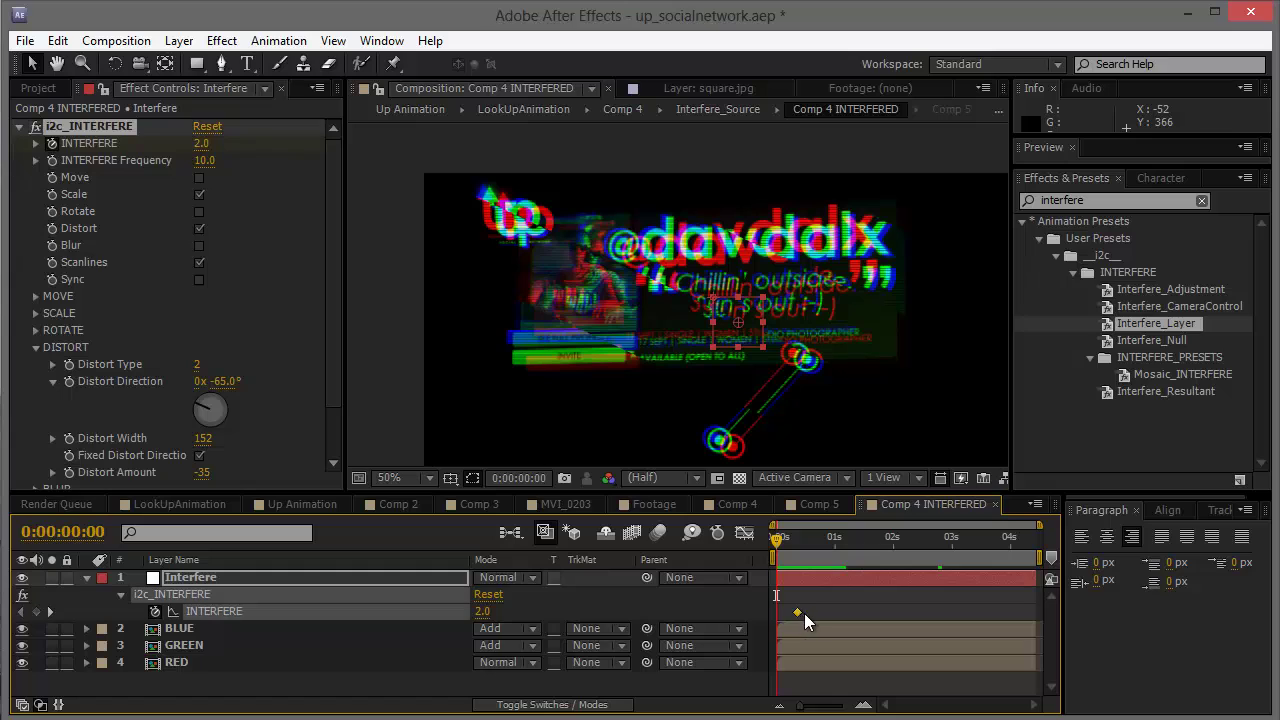
{"action": "left_click", "coordinate": [483, 611]}
{"action": "type", "text": "0"}
{"action": "key", "text": "Return"}
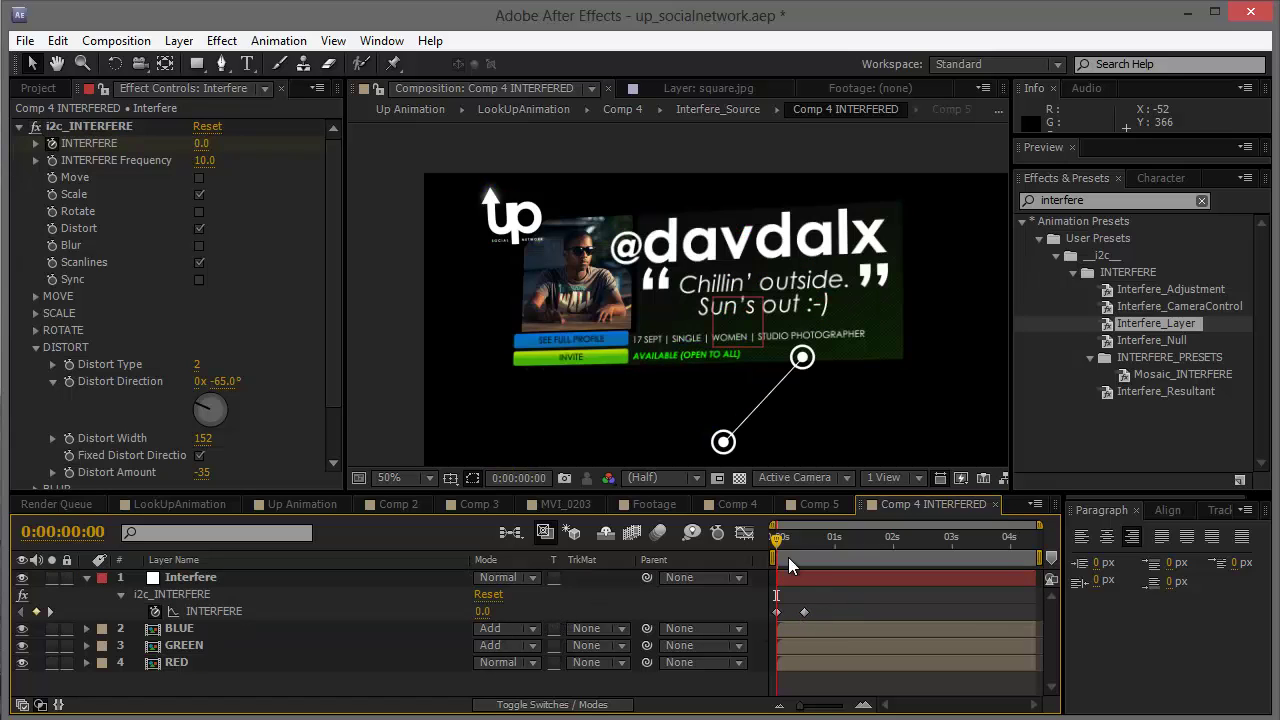
{"action": "left_click", "coordinate": [777, 611]}
{"action": "left_click_drag", "start_coordinate": [819, 545], "coordinate": [841, 554]}
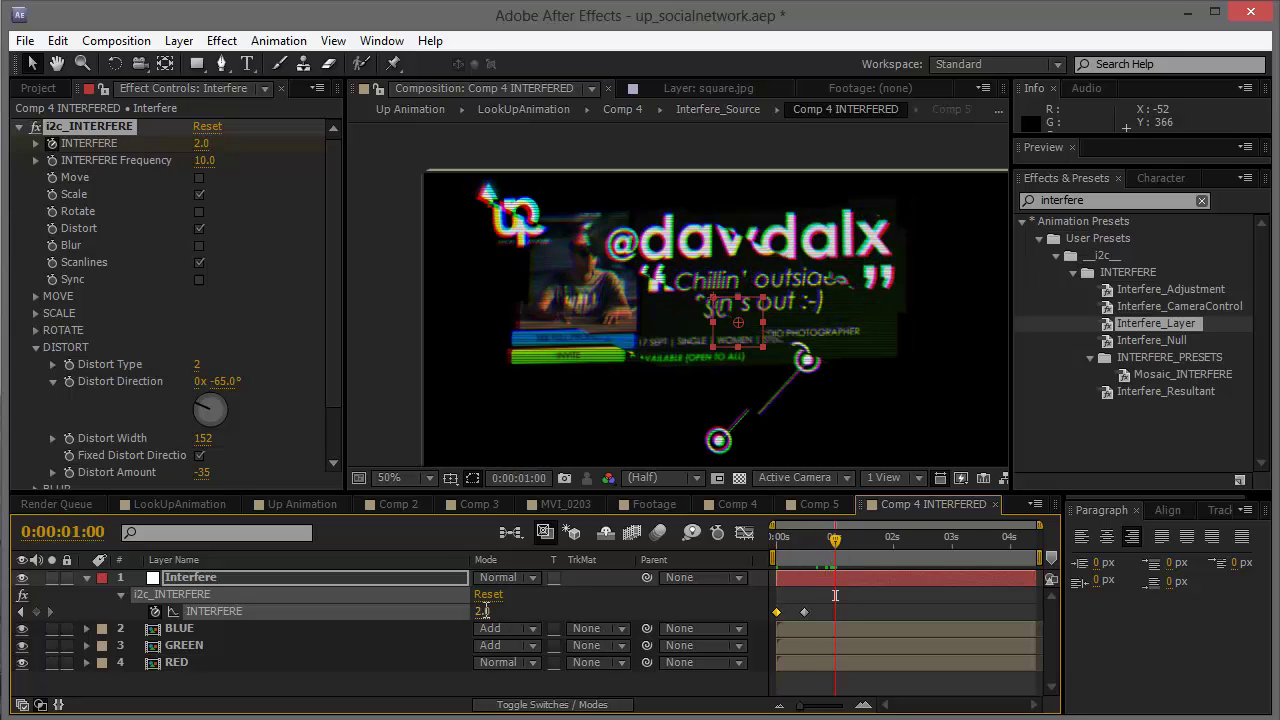
{"action": "left_click", "coordinate": [483, 611]}
{"action": "type", "text": "0"}
{"action": "key", "text": "Return"}
Tighten the keyframe spacing and raise the middle INTERFERE keyframe to 10.0.
{"action": "left_click", "coordinate": [778, 543]}
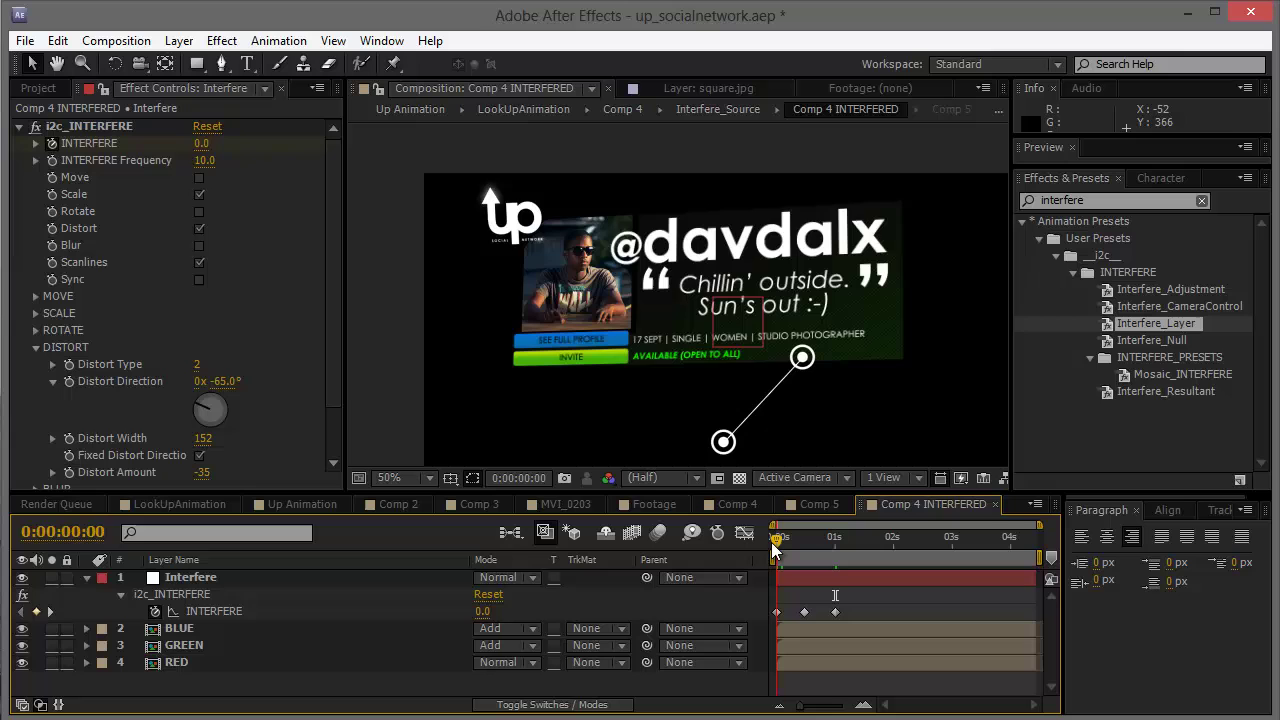
{"action": "left_click_drag", "start_coordinate": [771, 542], "coordinate": [840, 551]}
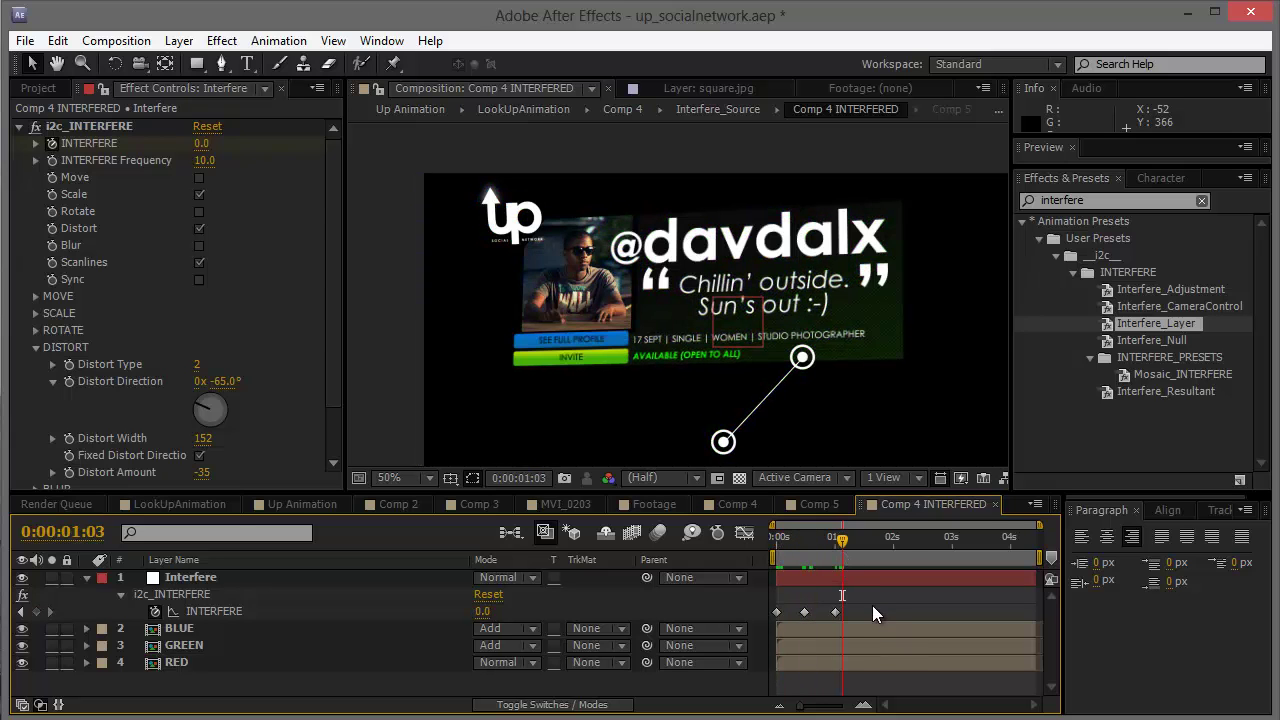
{"action": "key", "text": "space"}
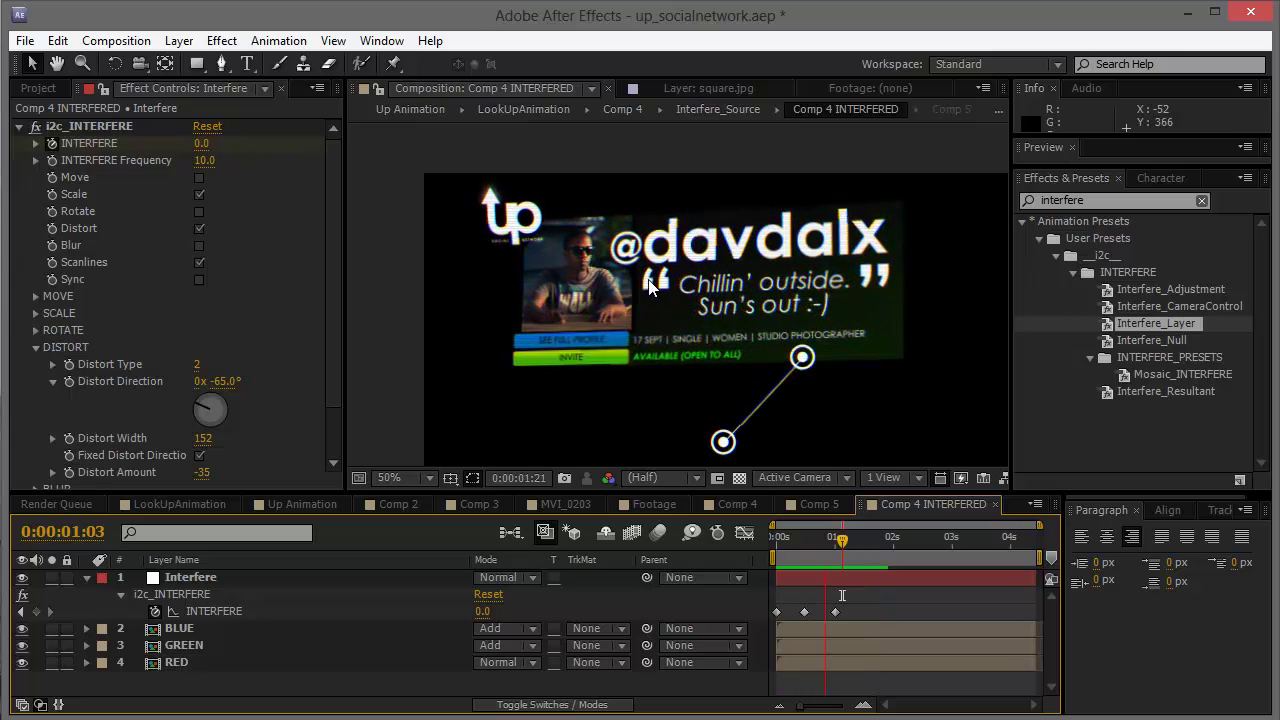
{"action": "key", "text": "space"}
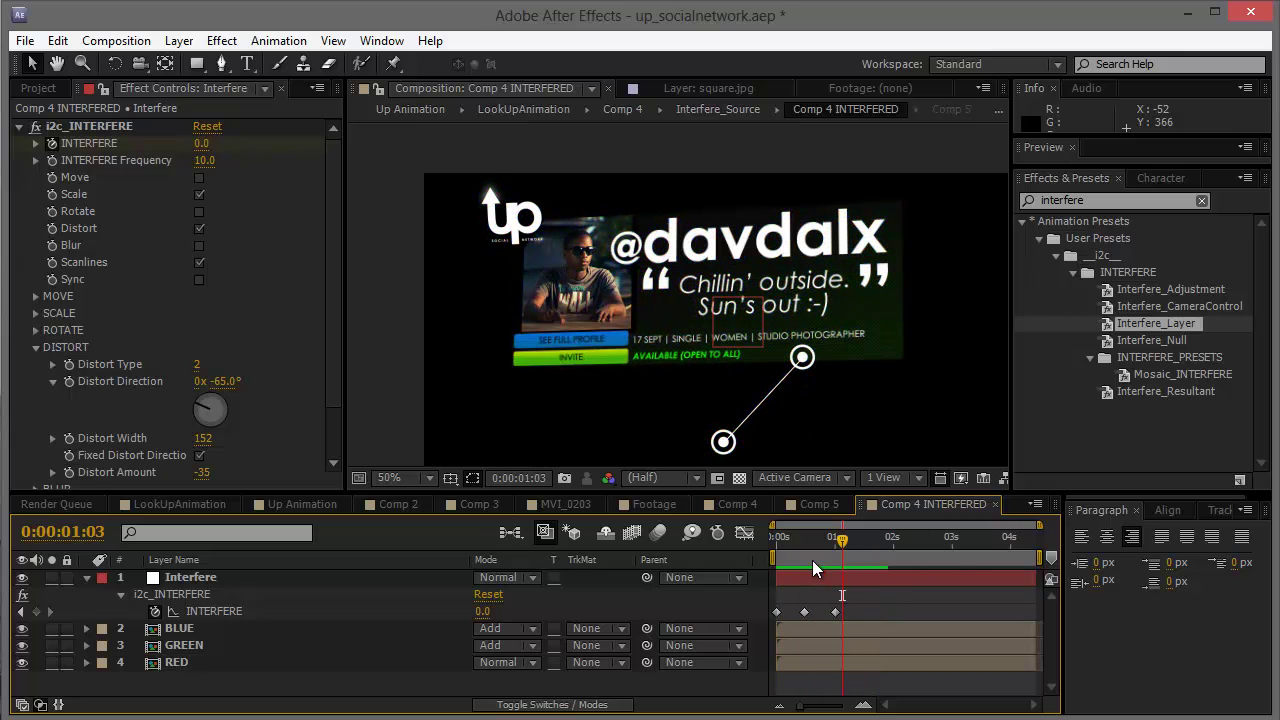
{"action": "left_click_drag", "start_coordinate": [779, 612], "coordinate": [818, 612]}
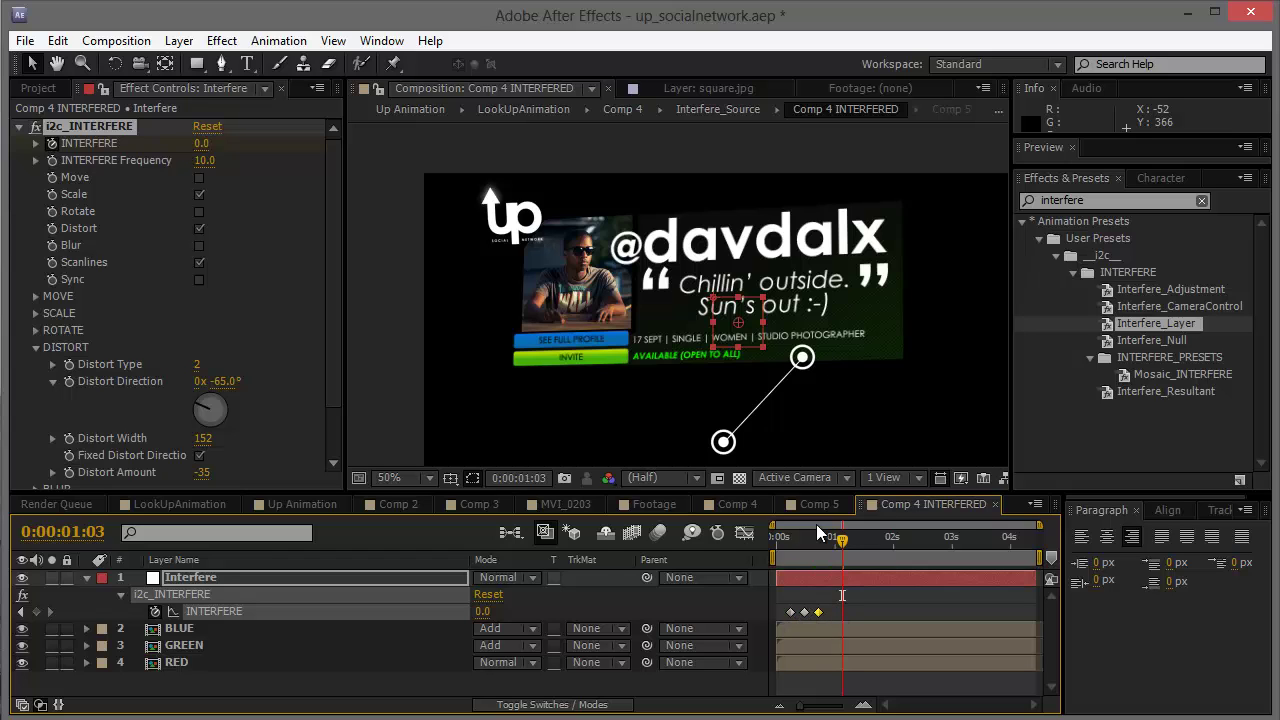
{"action": "left_click_drag", "start_coordinate": [816, 535], "coordinate": [802, 540]}
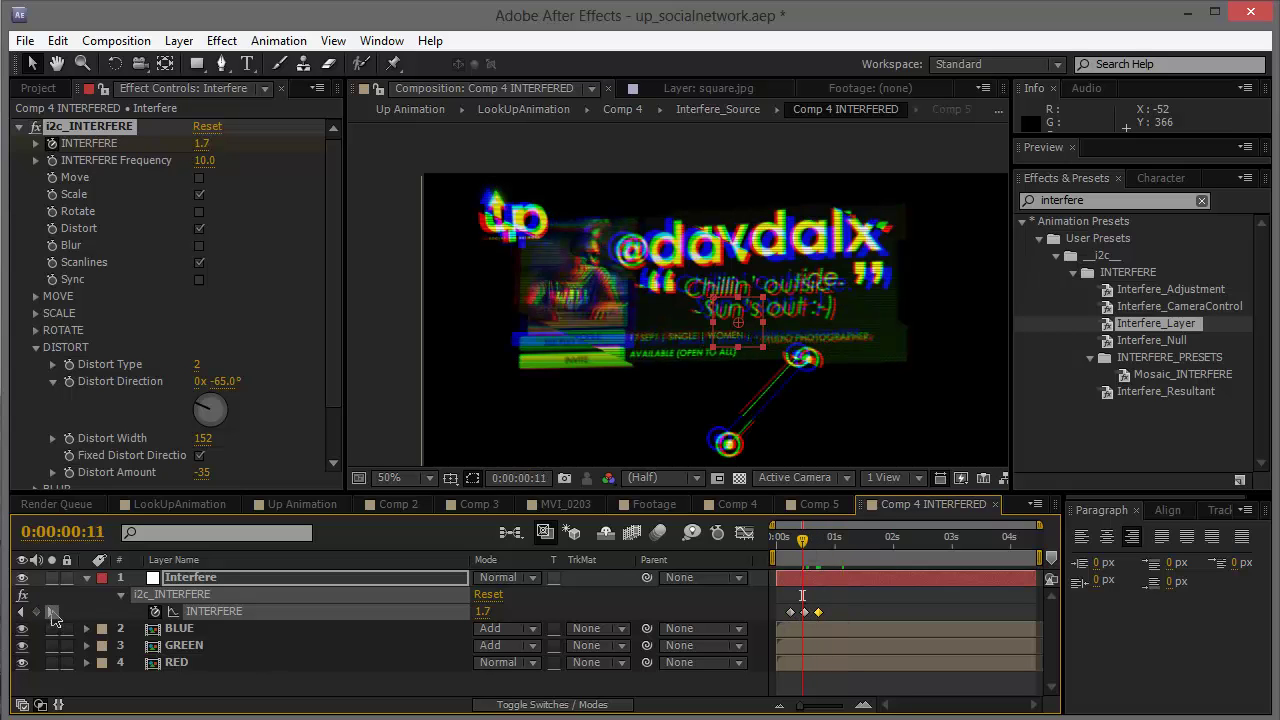
{"action": "left_click", "coordinate": [49, 611]}
{"action": "left_click_drag", "start_coordinate": [484, 614], "coordinate": [490, 622]}
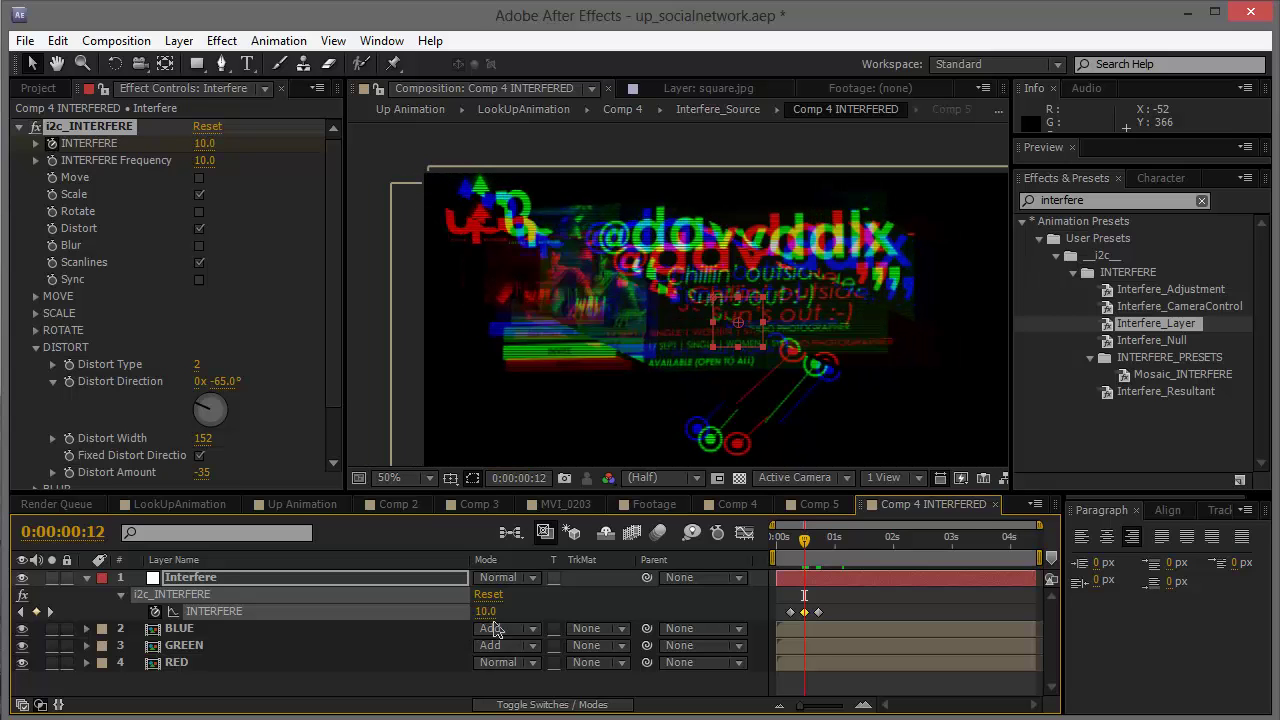
{"action": "key", "text": "space"}
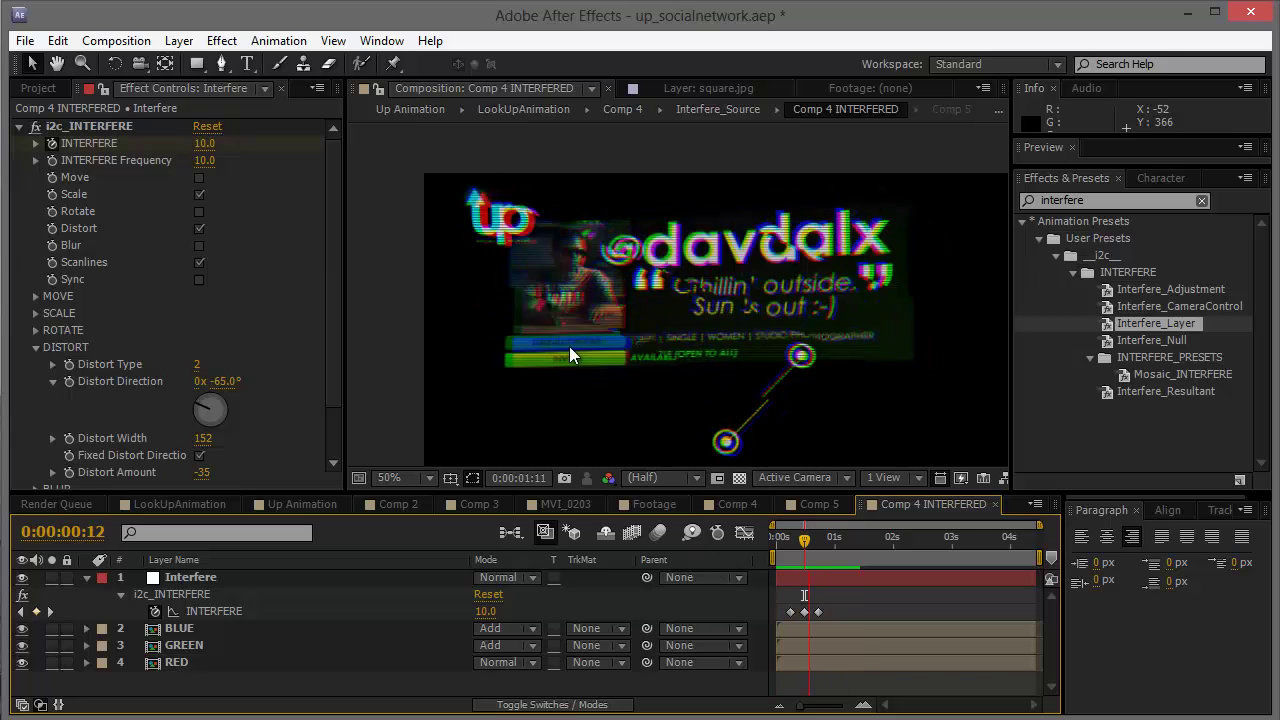
Turn on motion blur for BLUE, GREEN, RED and the composition, then preview from frame 15.
{"action": "key", "text": "space"}
{"action": "left_click", "coordinate": [510, 703]}
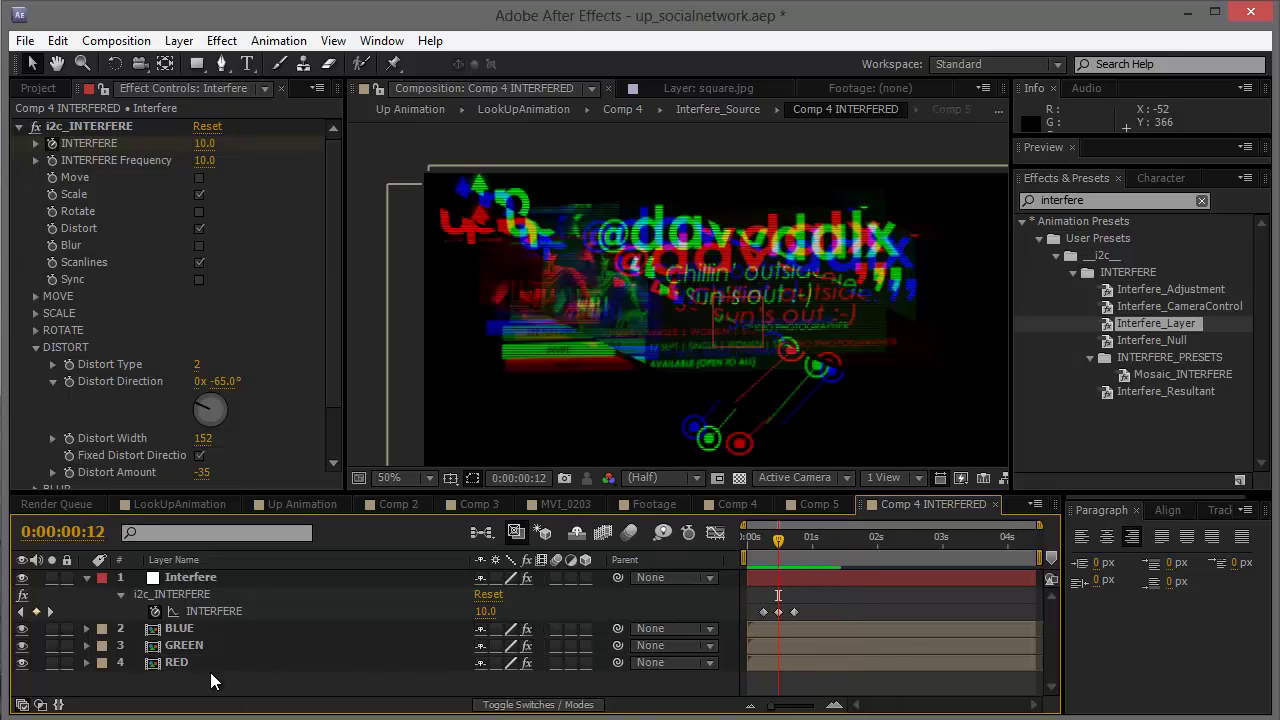
{"action": "left_click_drag", "start_coordinate": [214, 677], "coordinate": [190, 633]}
{"action": "left_click", "coordinate": [588, 622]}
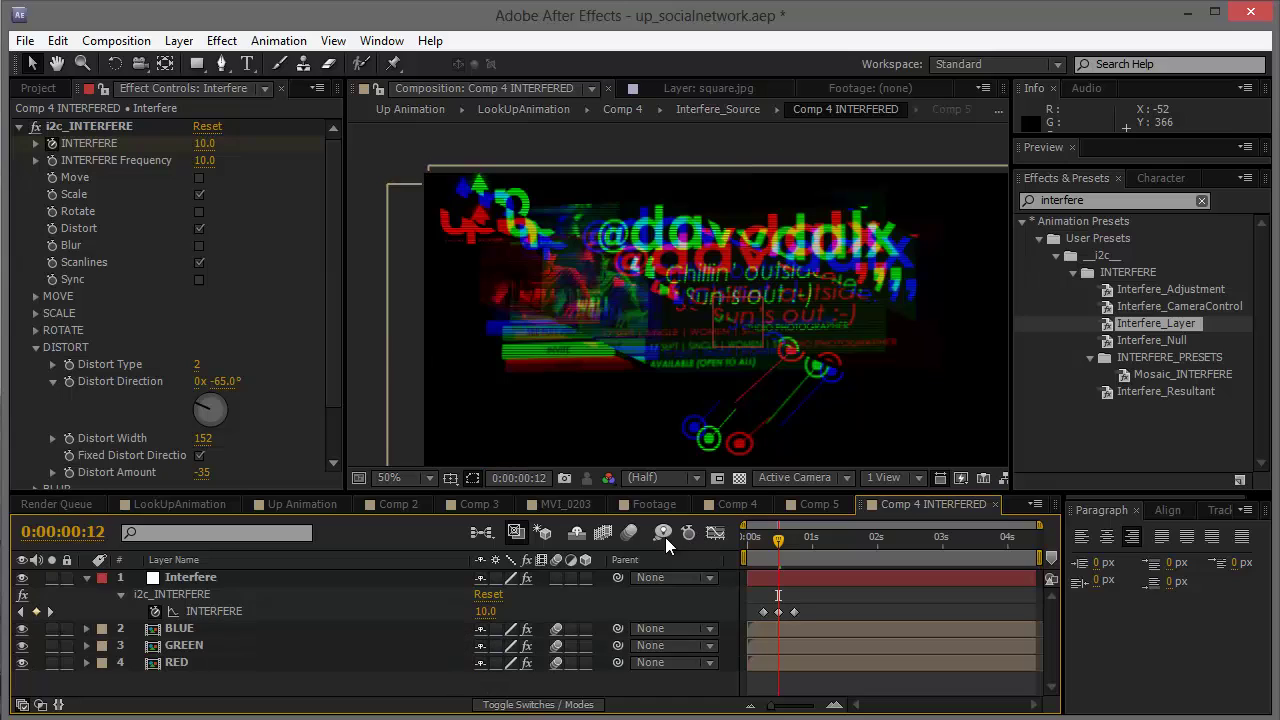
{"action": "left_click", "coordinate": [630, 533]}
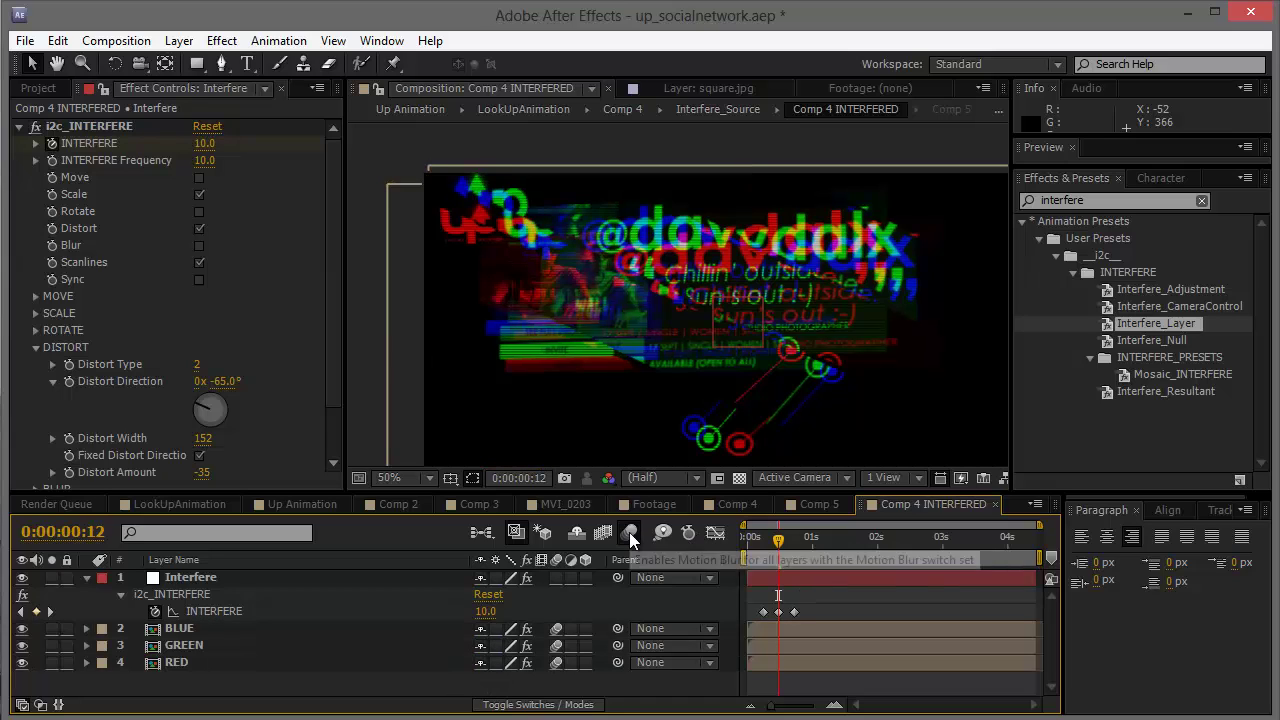
{"action": "left_click_drag", "start_coordinate": [779, 538], "coordinate": [773, 539]}
{"action": "key", "text": "space"}
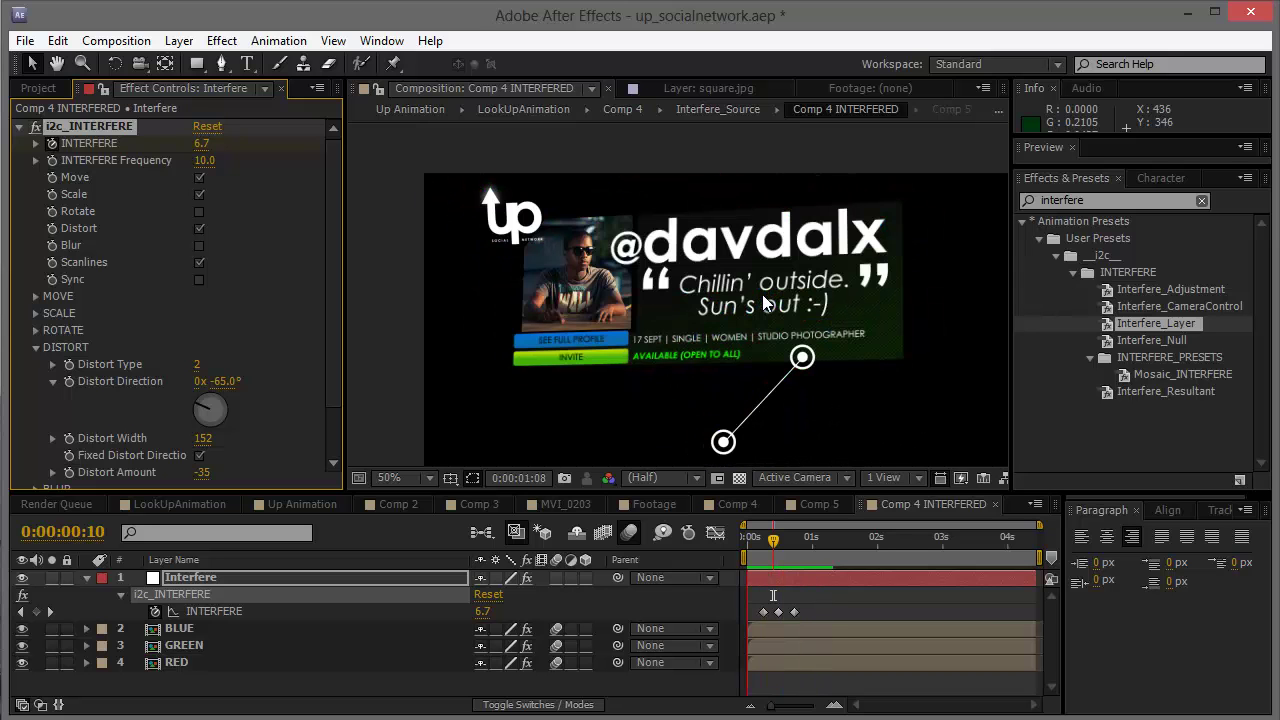
{"action": "left_click", "coordinate": [863, 530]}
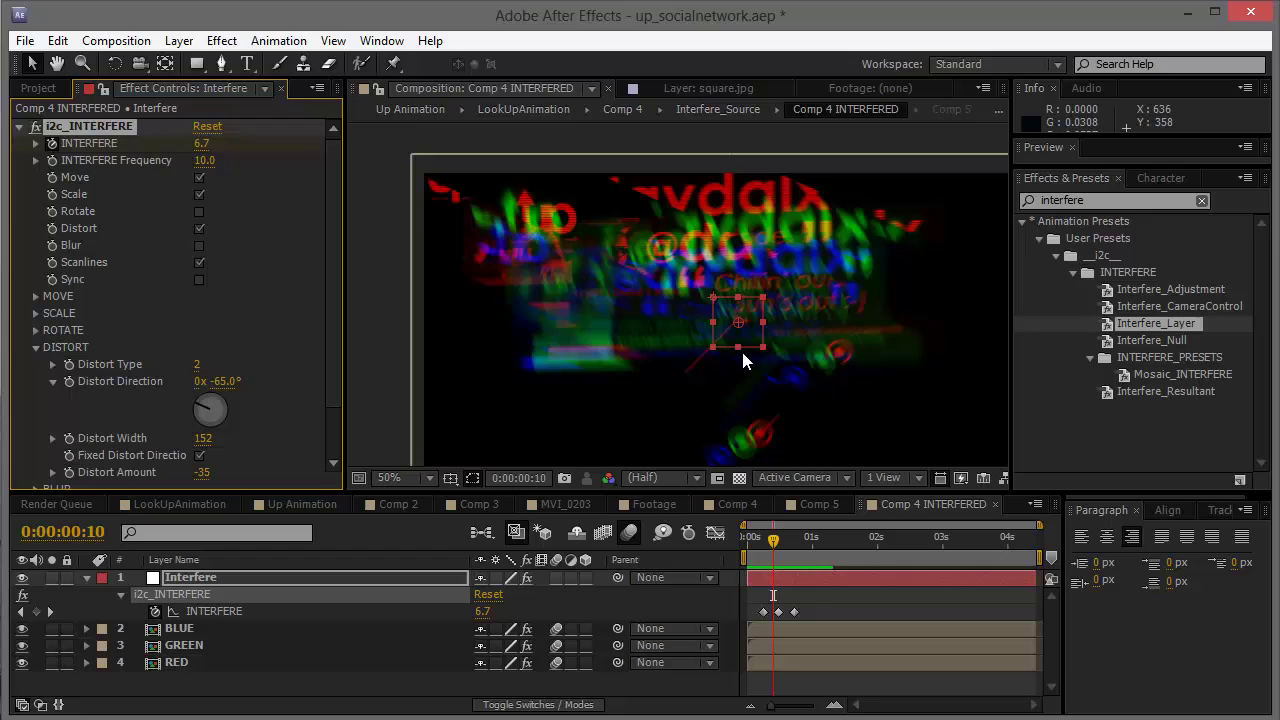
Add a new adjustment layer and apply the Mosaic_INTERFERE preset to it.
{"action": "key", "text": "u"}
{"action": "right_click", "coordinate": [320, 666]}
{"action": "mouse_move", "coordinate": [408, 686]}
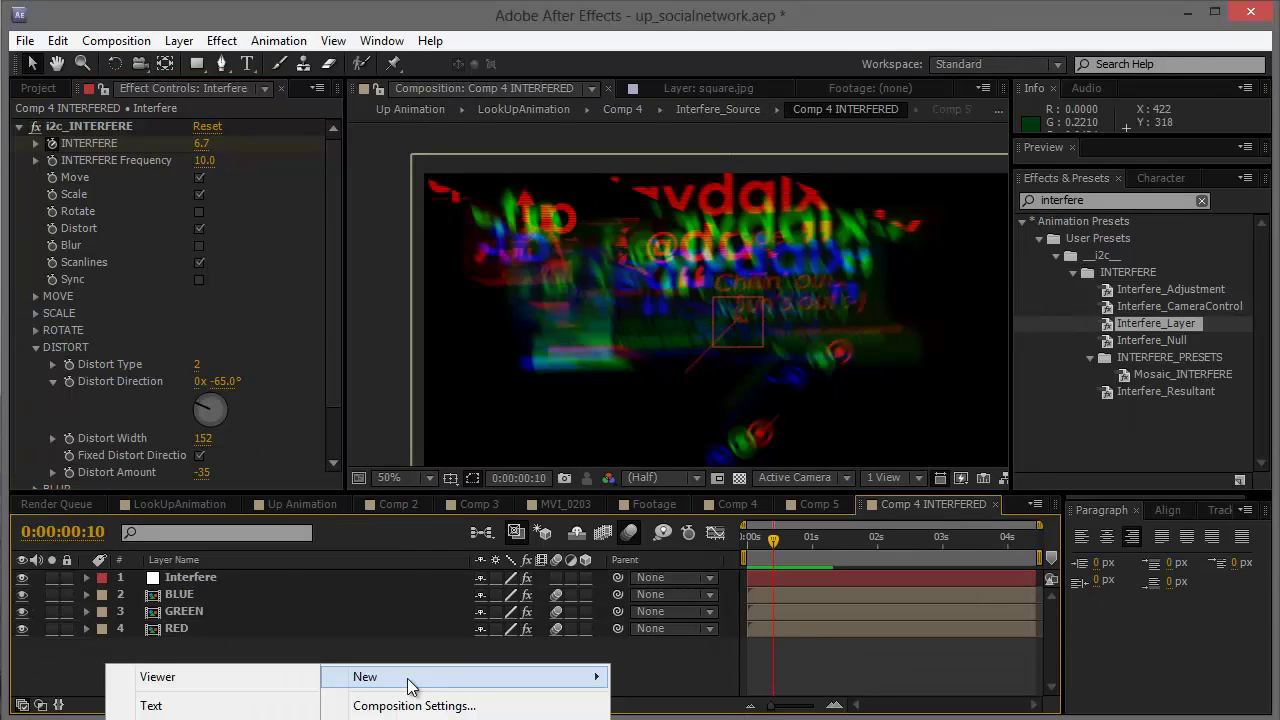
{"action": "left_click", "coordinate": [200, 719]}
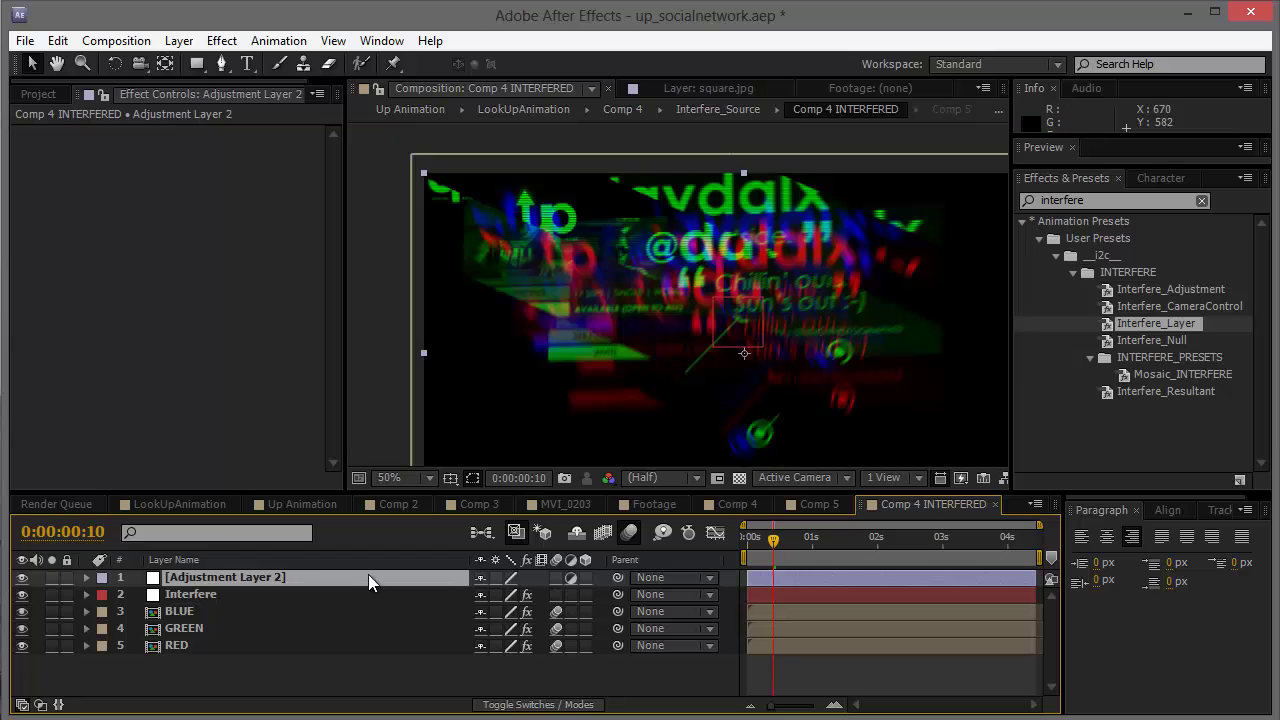
{"action": "left_click", "coordinate": [1143, 386]}
{"action": "double_click", "coordinate": [1198, 377]}
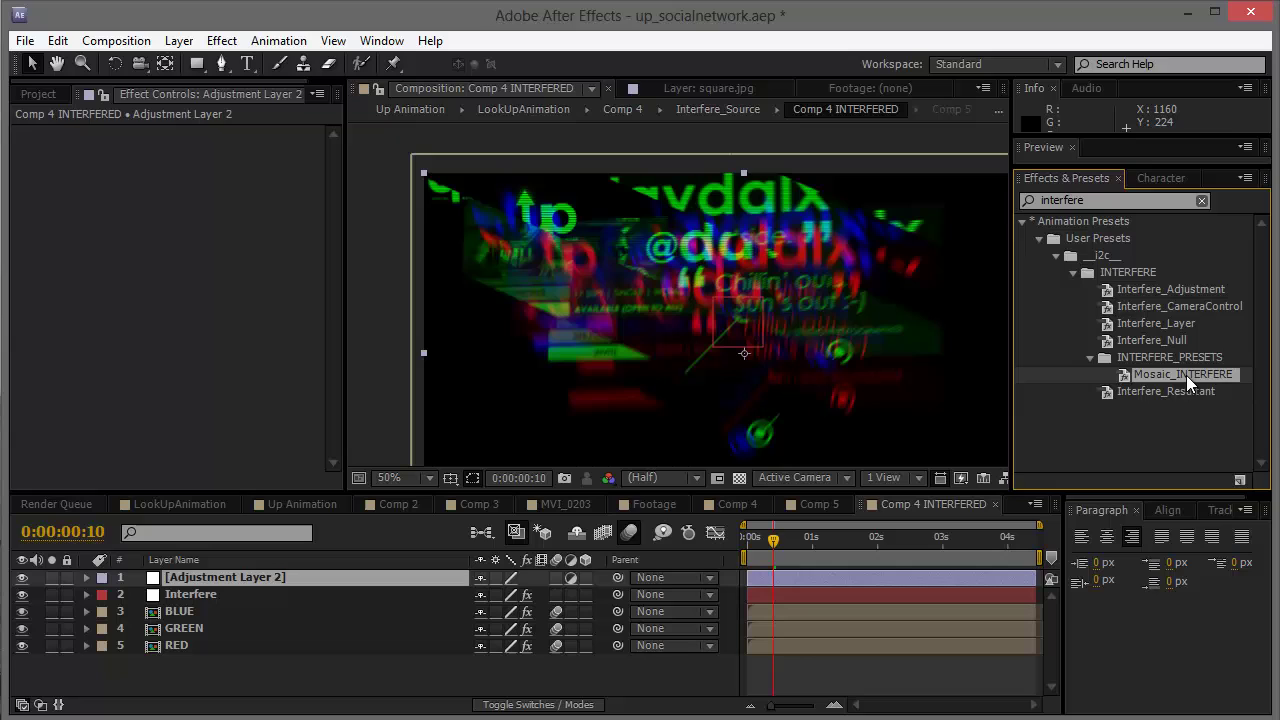
Set the preset's Multiplier to 109 and the Mosaic blocks to 17 by 61.
{"action": "left_click", "coordinate": [122, 174]}
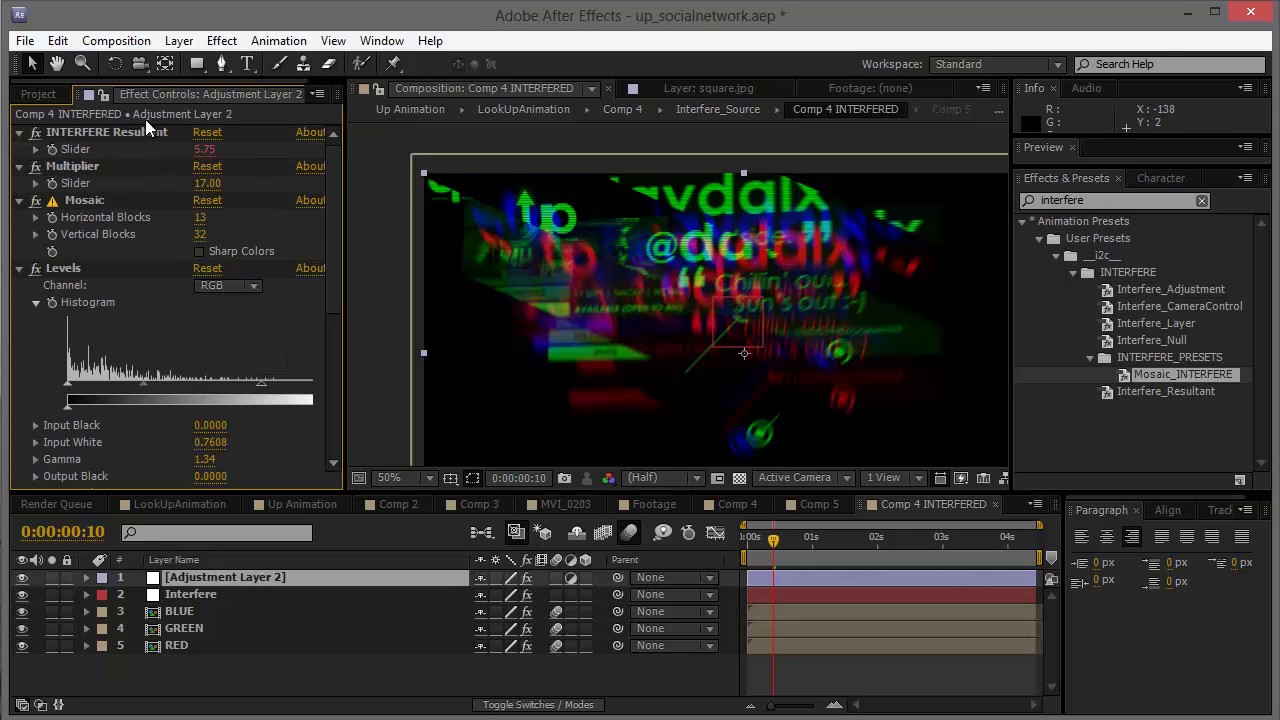
{"action": "left_click", "coordinate": [88, 170]}
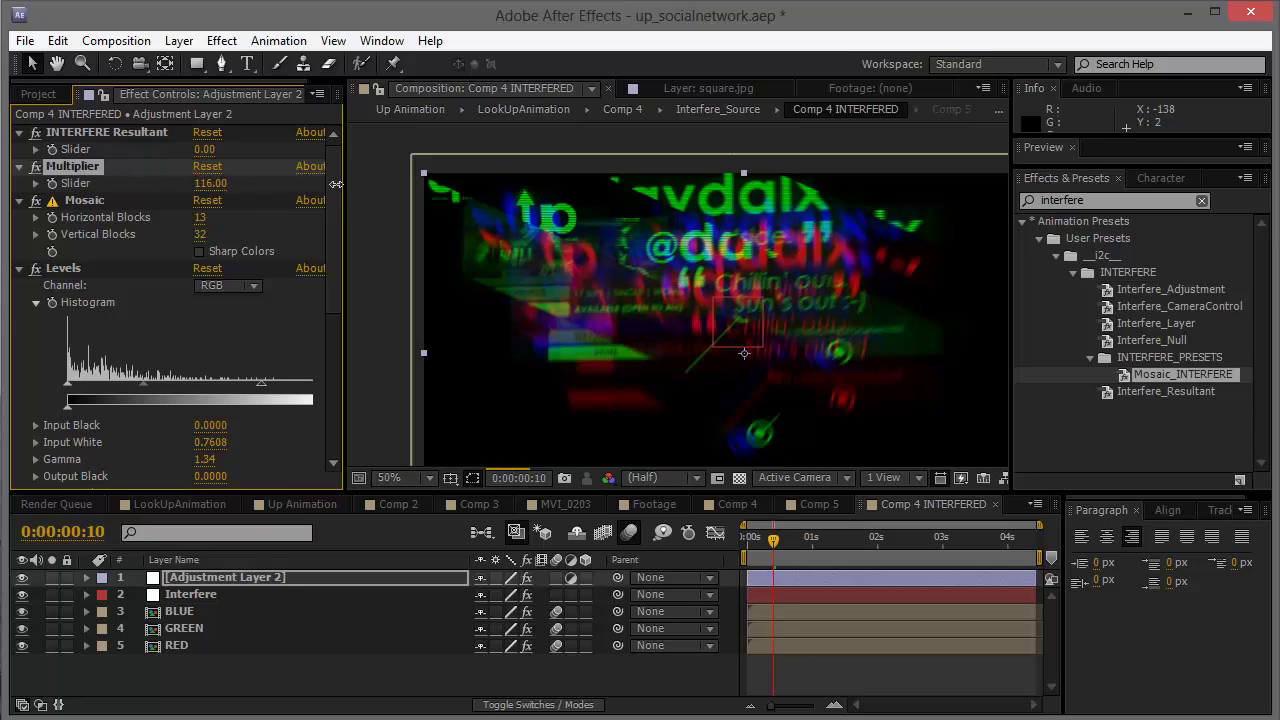
{"action": "left_click_drag", "start_coordinate": [336, 184], "coordinate": [508, 331]}
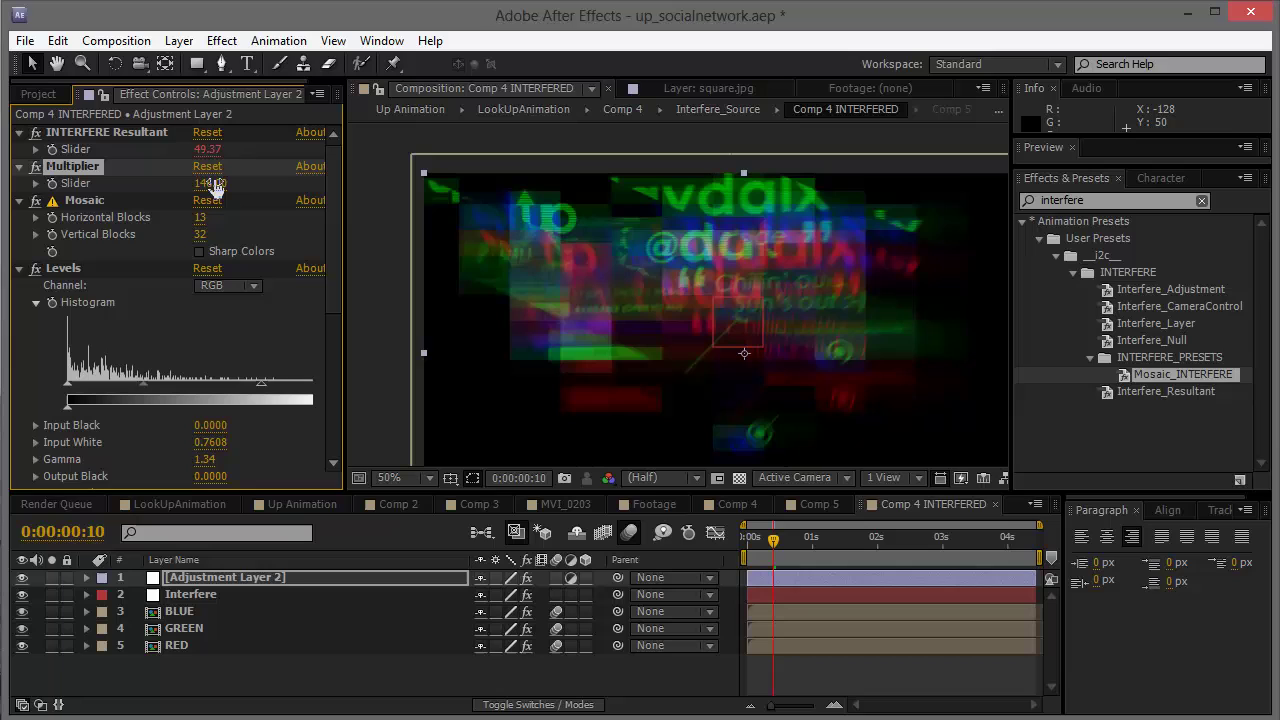
{"action": "left_click_drag", "start_coordinate": [214, 187], "coordinate": [200, 182]}
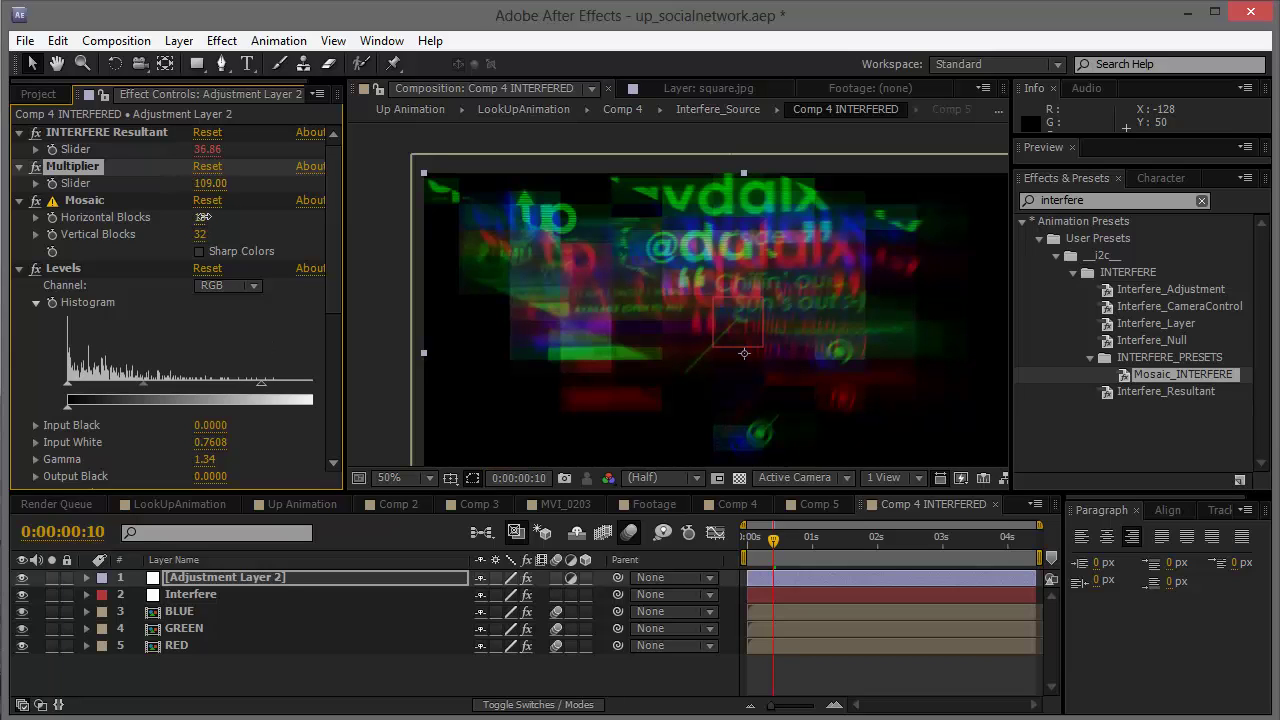
{"action": "left_click_drag", "start_coordinate": [203, 217], "coordinate": [220, 240]}
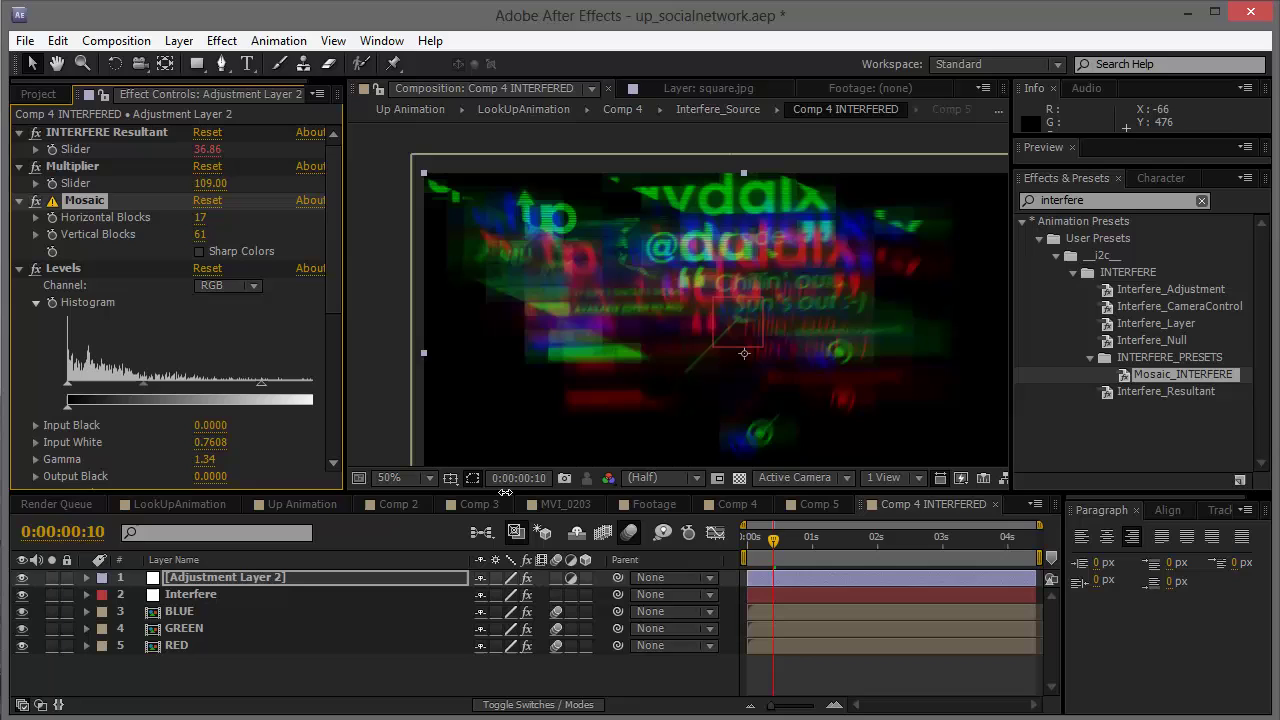
{"action": "left_click", "coordinate": [630, 675]}
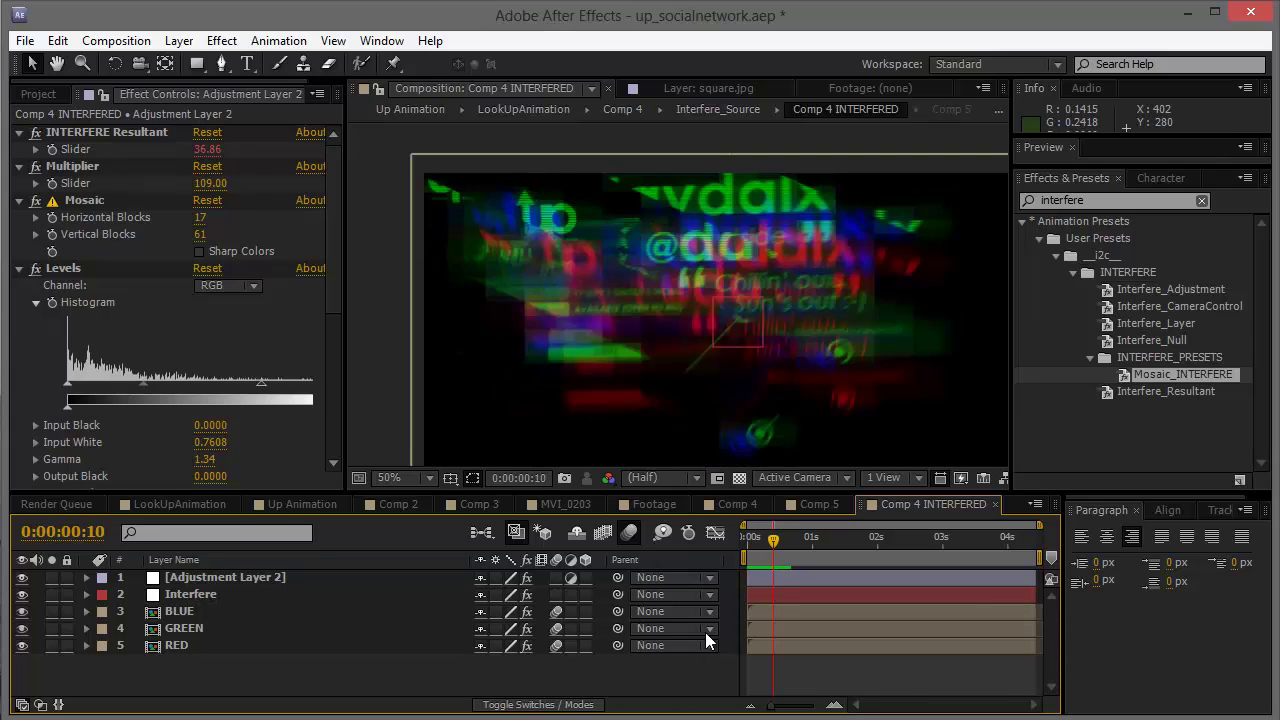
Lower the mosaic Multiplier, set Adjustment Layer 2 to Add blend mode, and preview the glitch.
{"action": "left_click_drag", "start_coordinate": [772, 545], "coordinate": [772, 553]}
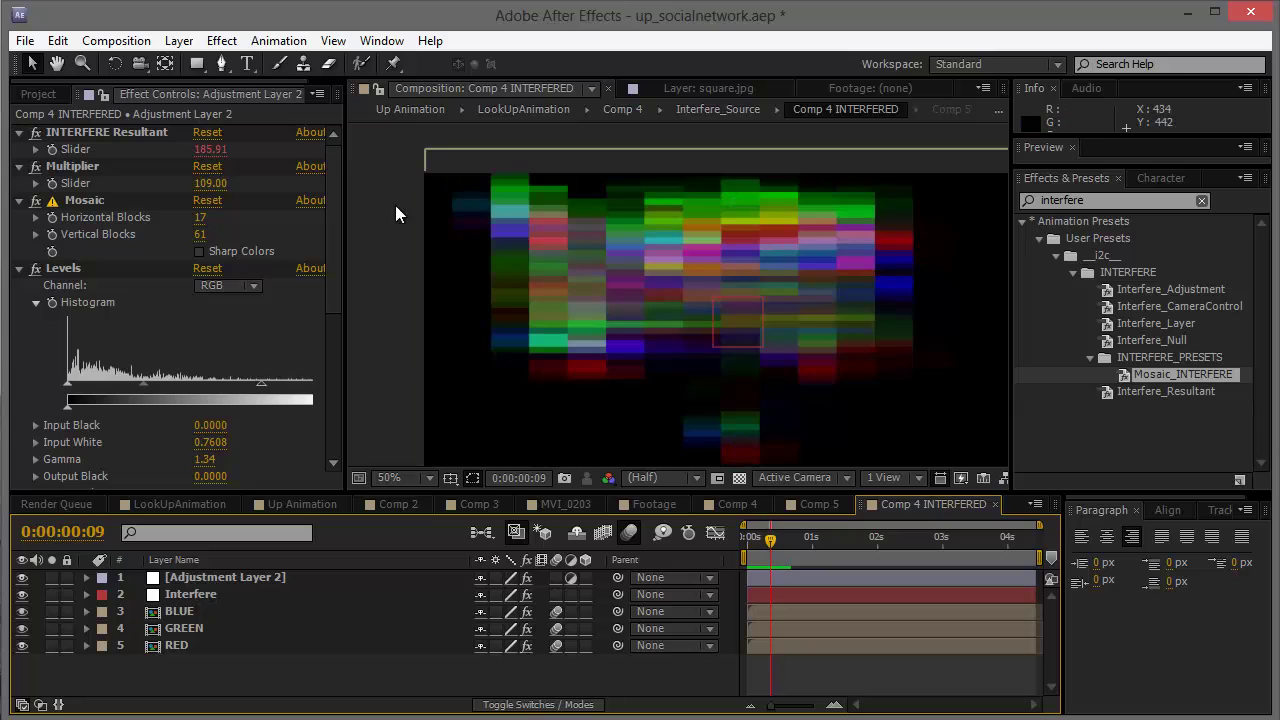
{"action": "left_click_drag", "start_coordinate": [190, 185], "coordinate": [119, 193]}
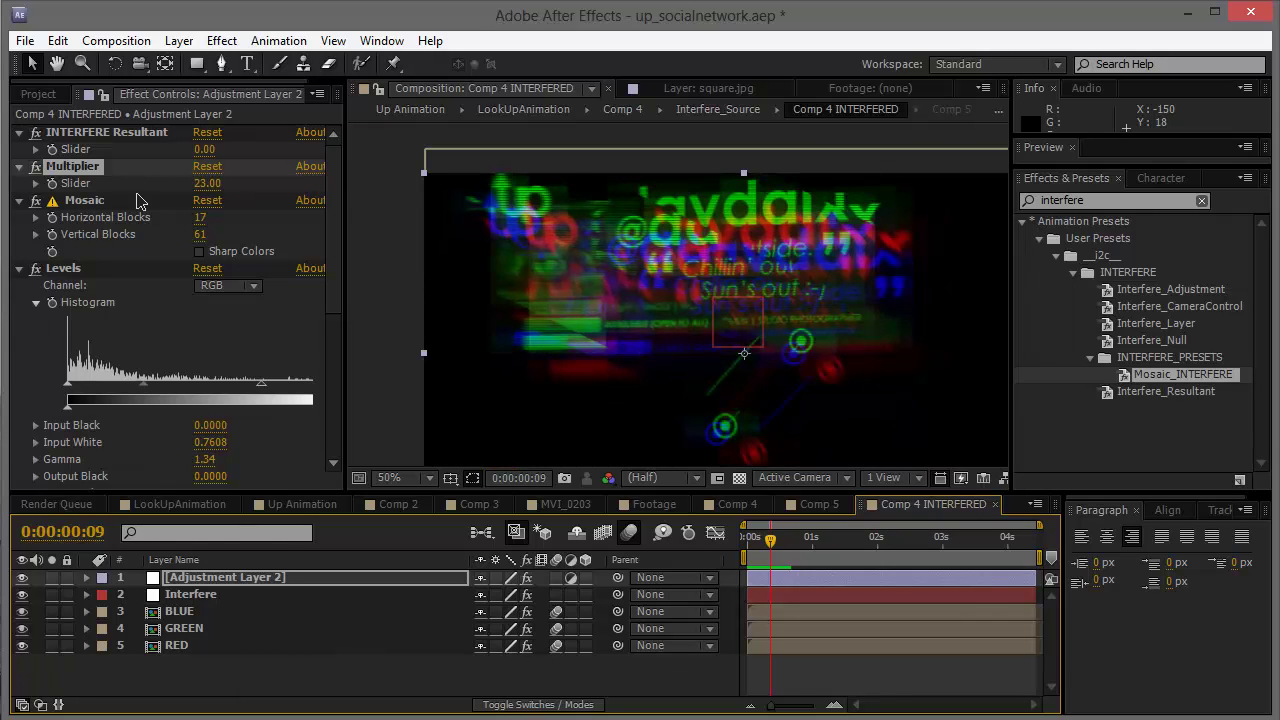
{"action": "left_click", "coordinate": [280, 577]}
{"action": "left_click", "coordinate": [558, 704]}
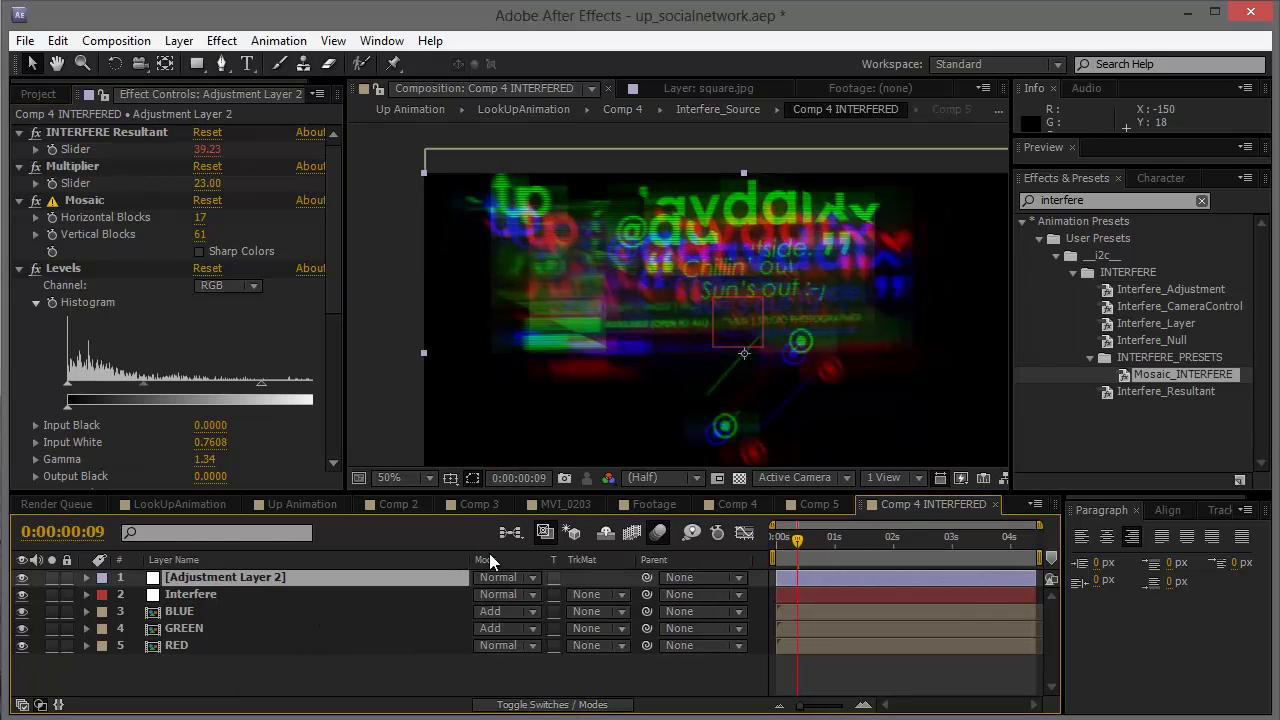
{"action": "left_click", "coordinate": [503, 579]}
{"action": "left_click", "coordinate": [572, 375]}
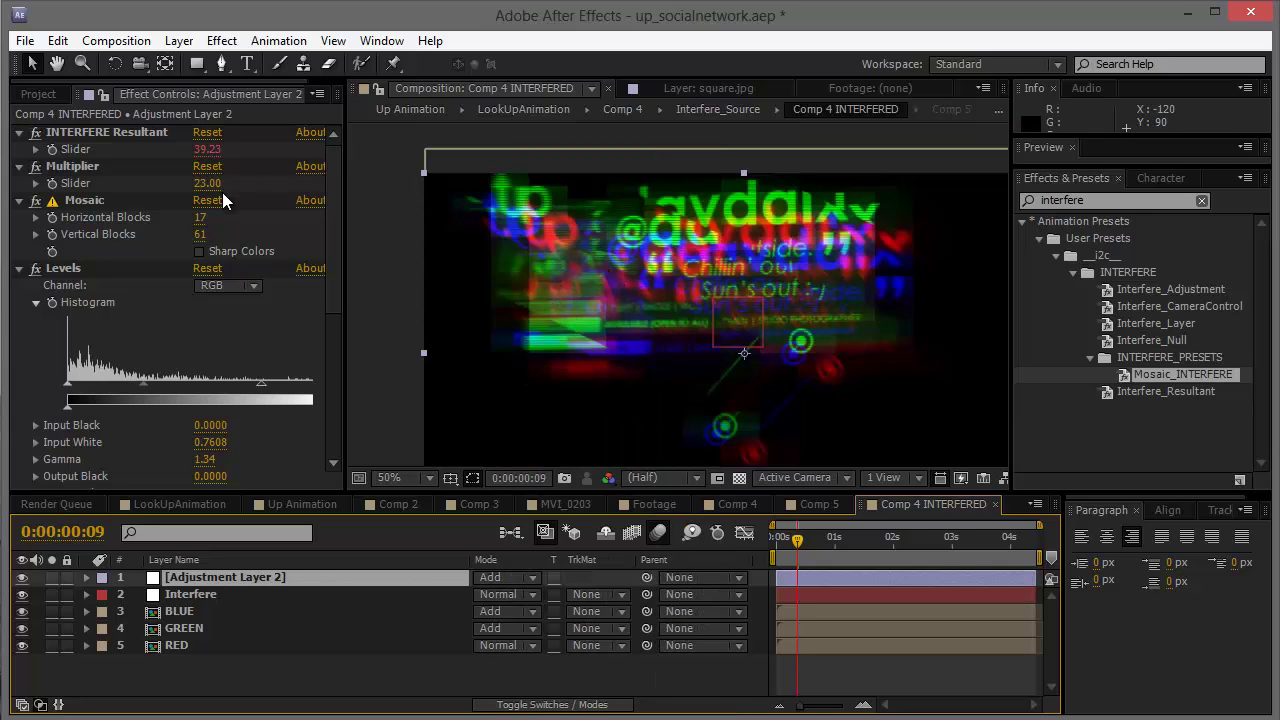
{"action": "key", "text": "KP_0"}
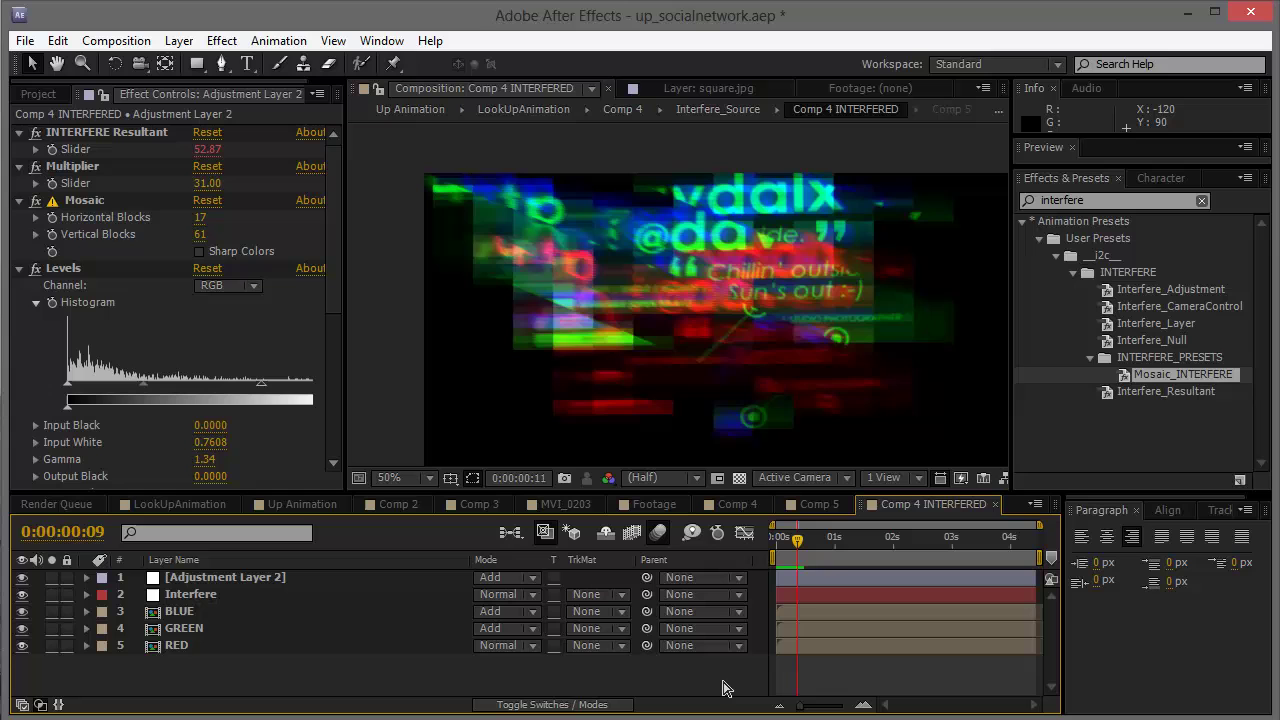